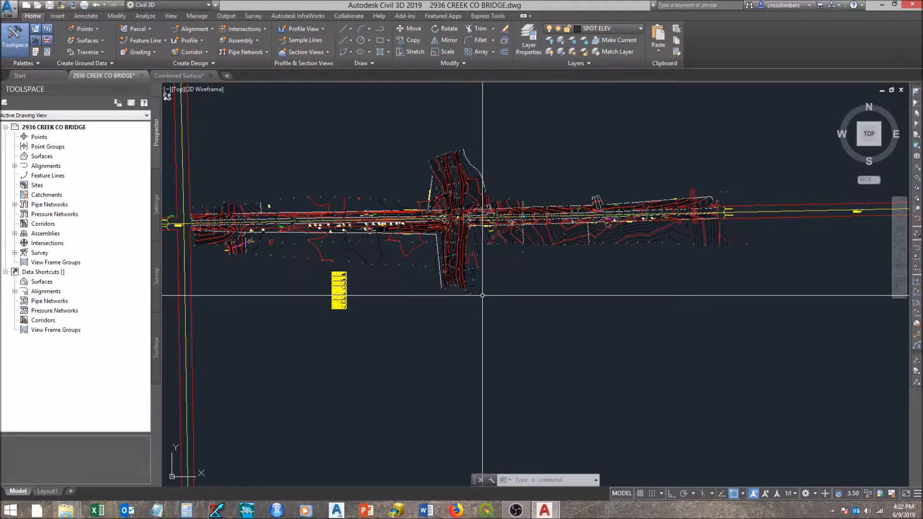
middle_click_drag(487, 280, 526, 312)
scroll(526, 313, "up", 2)
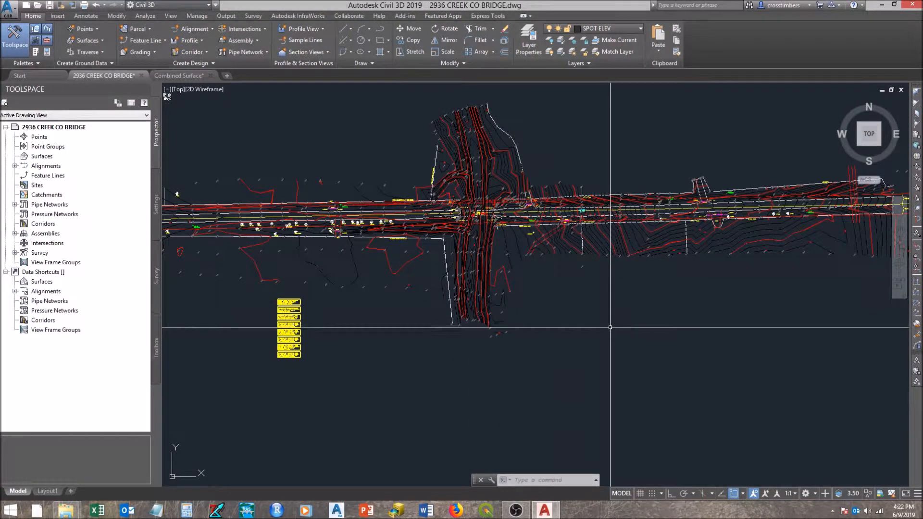
scroll(611, 327, "down", 2)
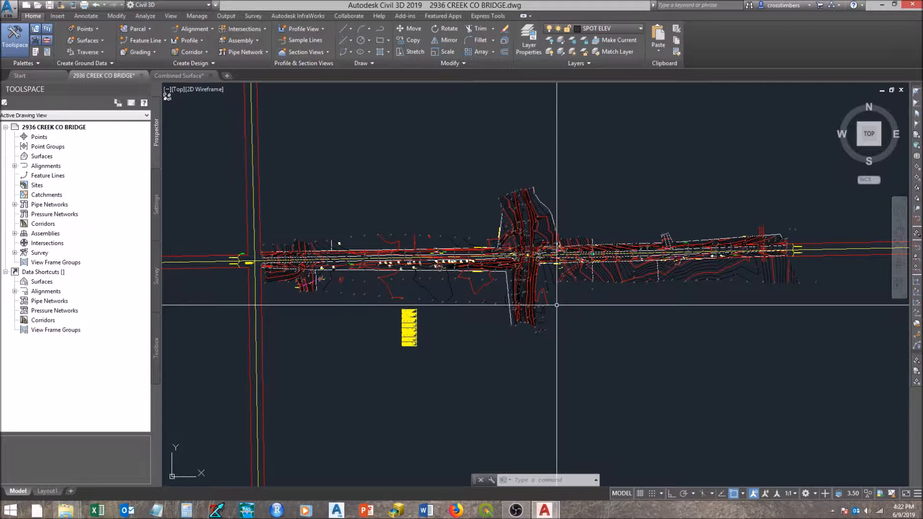
scroll(557, 304, "down", 3)
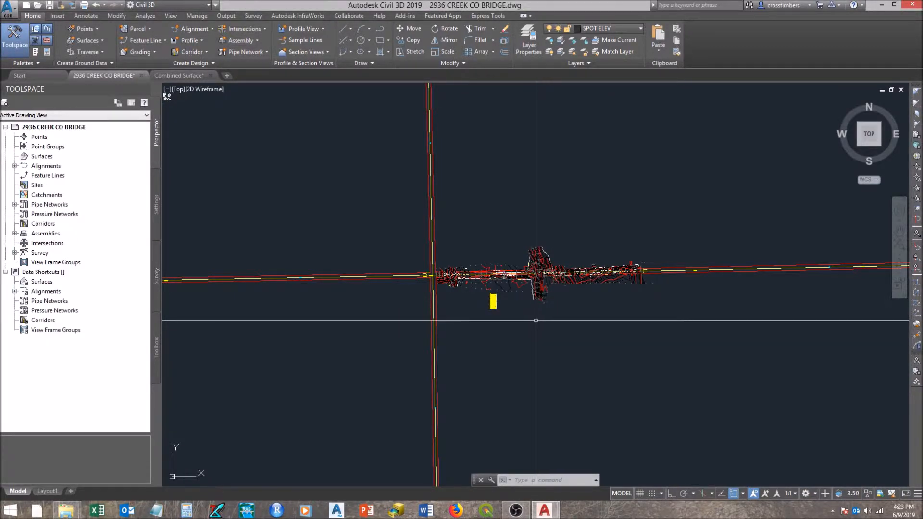
Step: Query the coordinates of the found 2" brass cap at the NW corner of Section 36 with the ID command
scroll(447, 274, "up", 15)
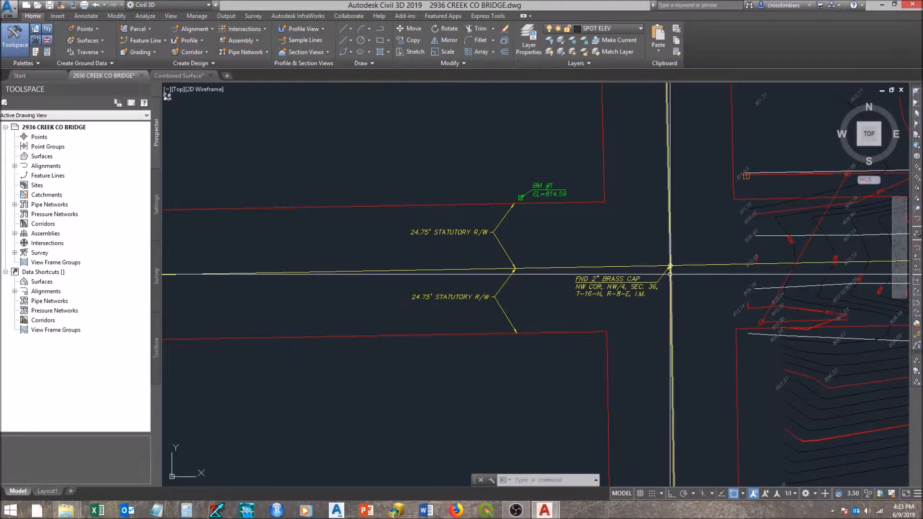
scroll(670, 274, "up", 4)
scroll(610, 282, "up", 4)
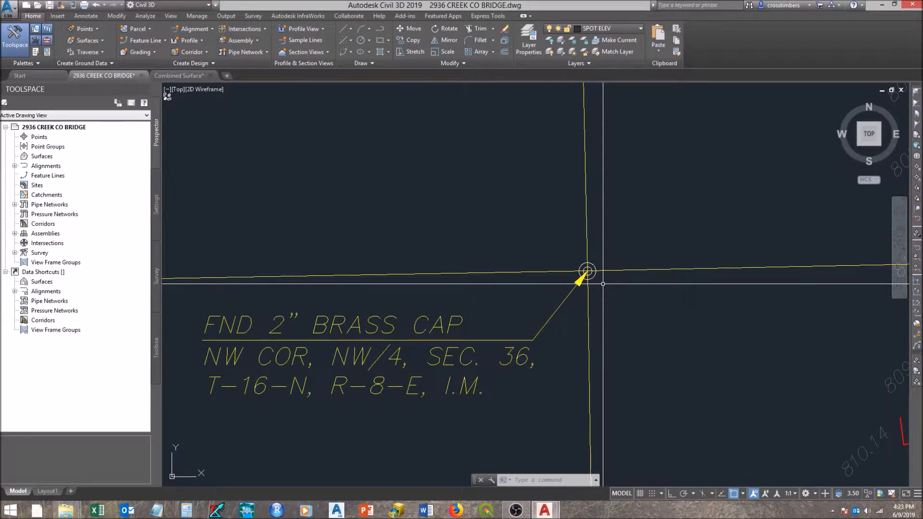
type("id")
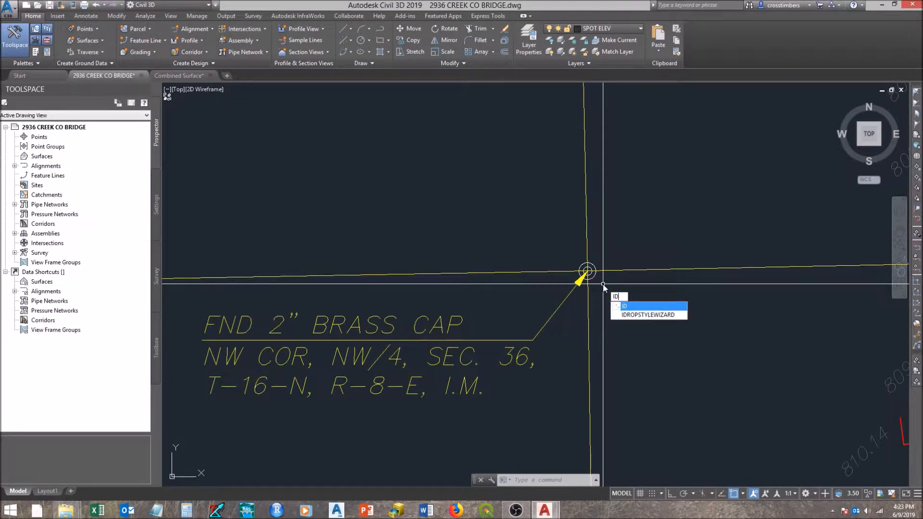
key("Return")
scroll(588, 272, "up", 4)
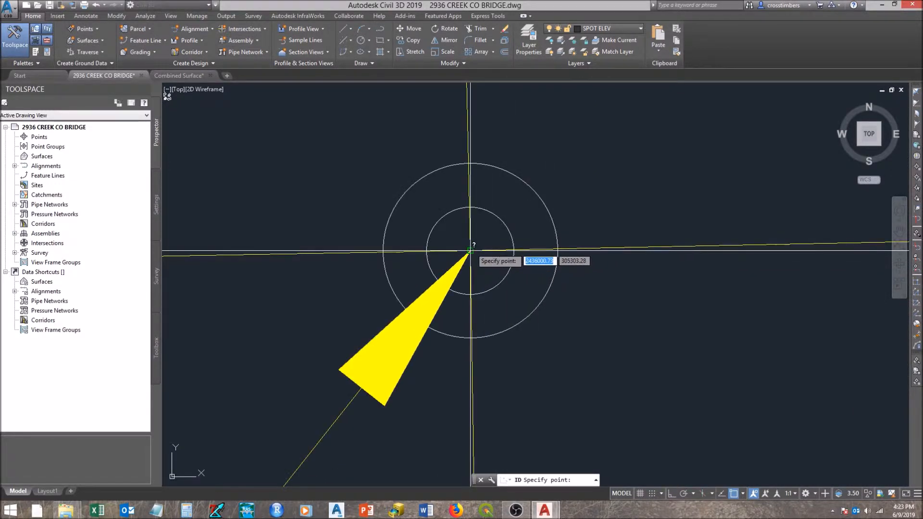
left_click(470, 251)
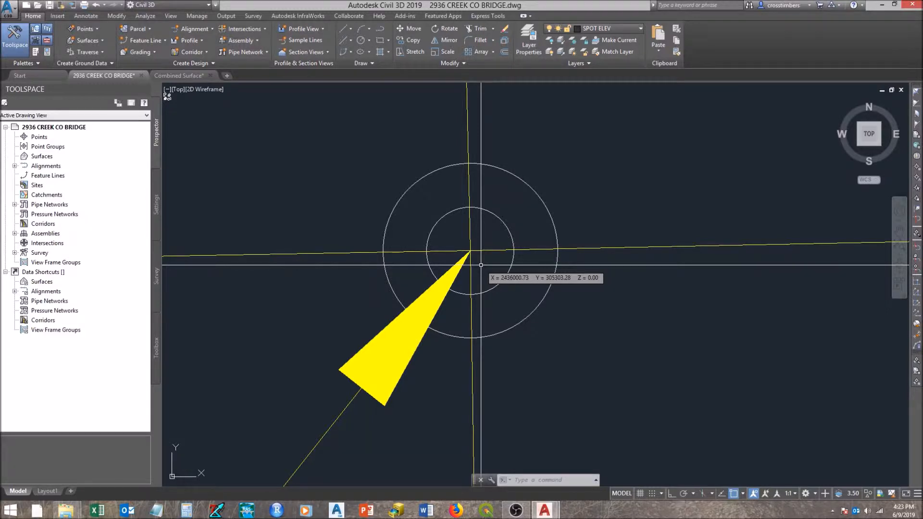
Step: Select all of the survey linework in the bridge drawing and copy it to the clipboard
scroll(481, 265, "down", 10)
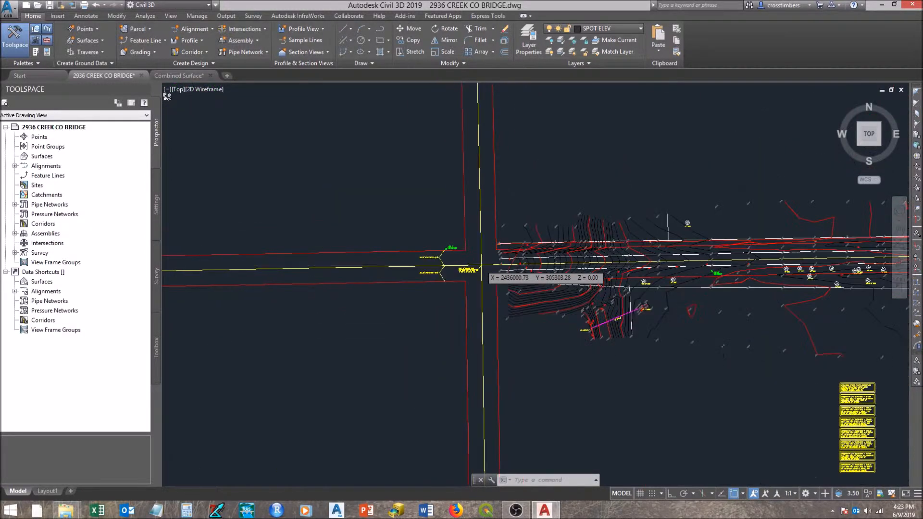
scroll(528, 262, "down", 8)
scroll(592, 260, "down", 3)
left_click(664, 165)
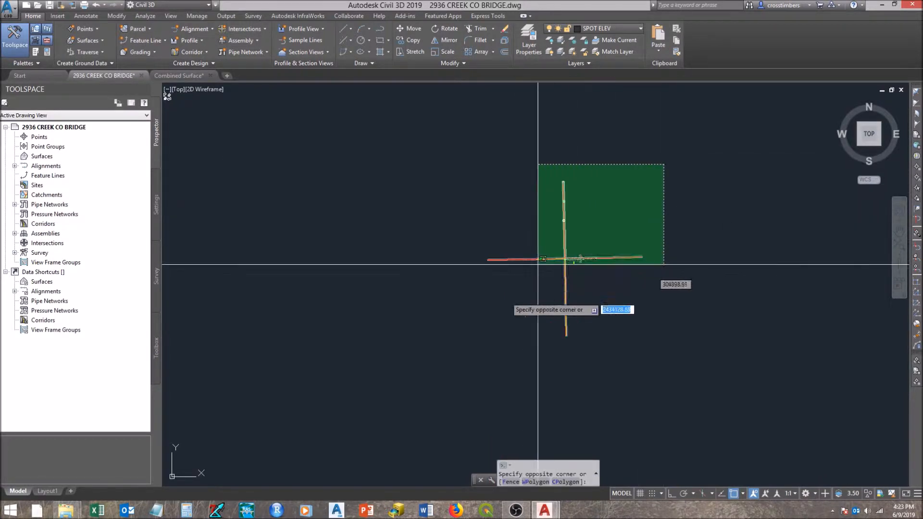
left_click(480, 357)
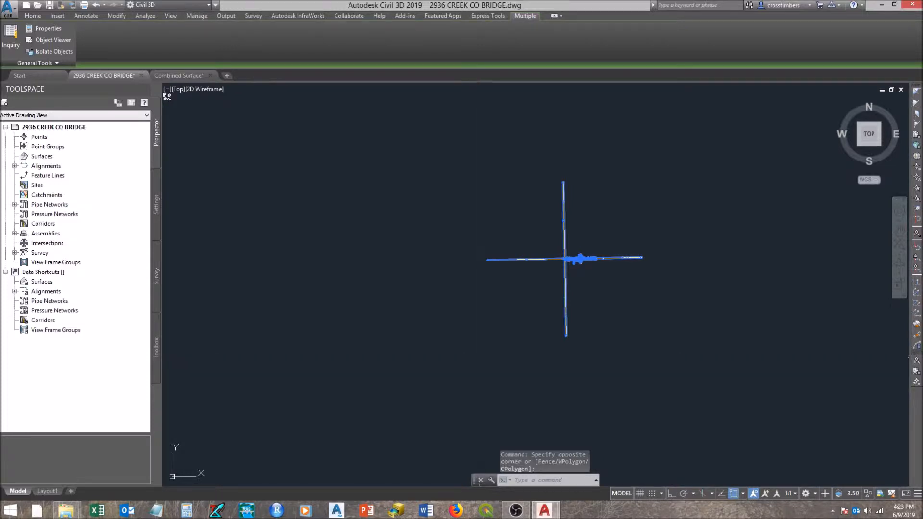
key("ctrl+c")
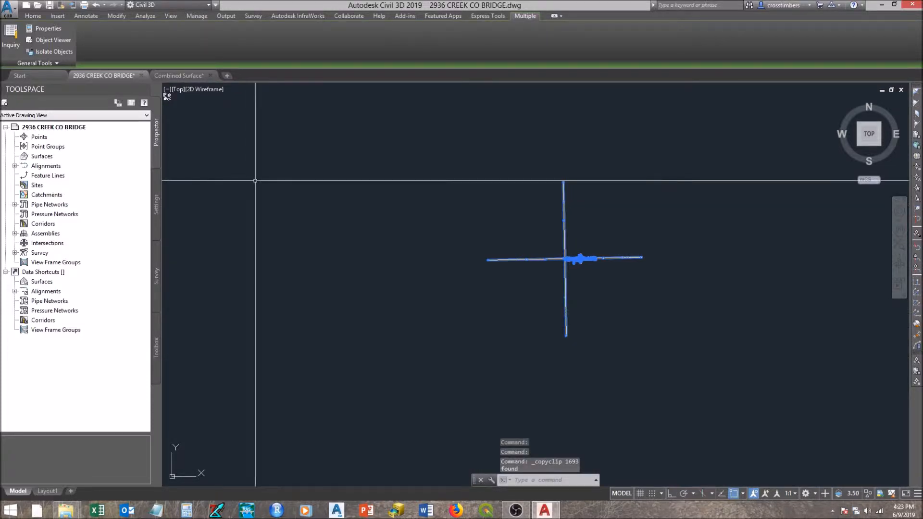
Step: Switch to the Combined Surface drawing and examine where the survey linework lies relative to the contour surface
left_click(171, 75)
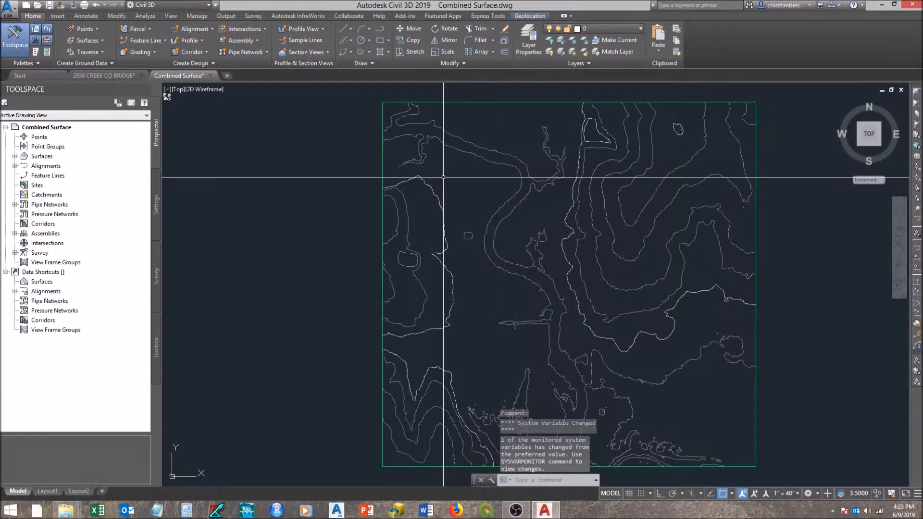
scroll(408, 186, "down", 2)
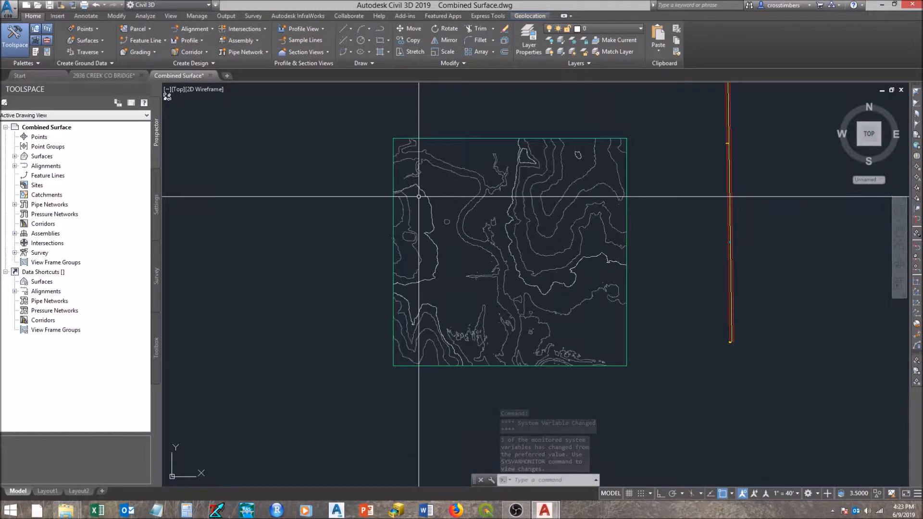
scroll(519, 186, "down", 2)
middle_click_drag(566, 152, 450, 306)
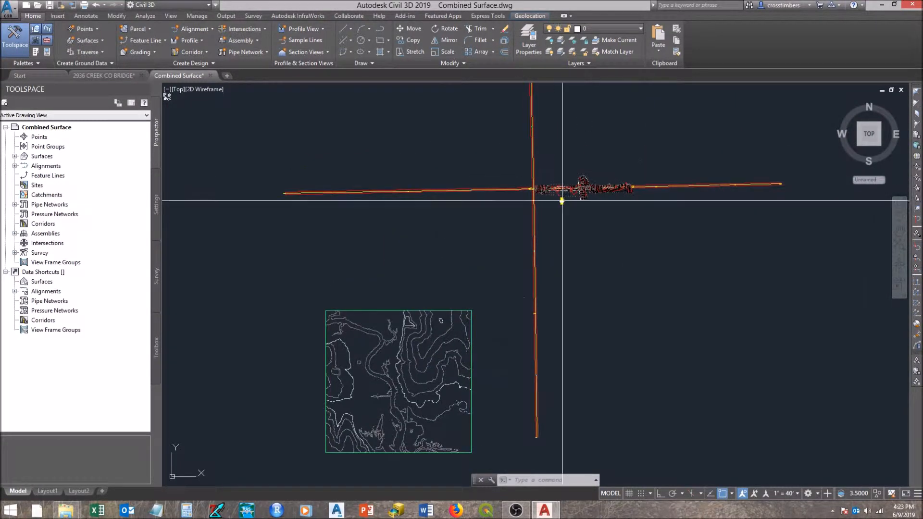
middle_click_drag(767, 250, 750, 278)
scroll(751, 280, "down", 2)
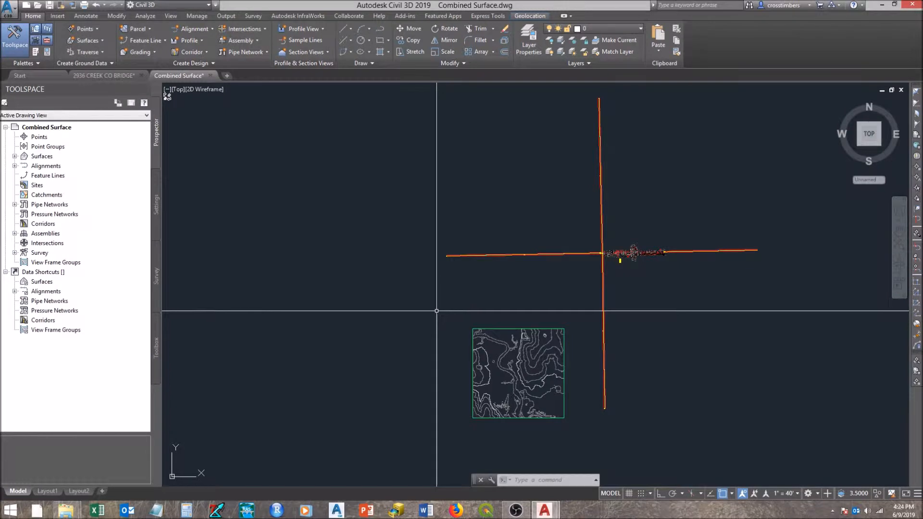
Step: Start a line by northing/easting at northing 305303.28 and easting 2436000.73 on the contour surface
left_click(352, 30)
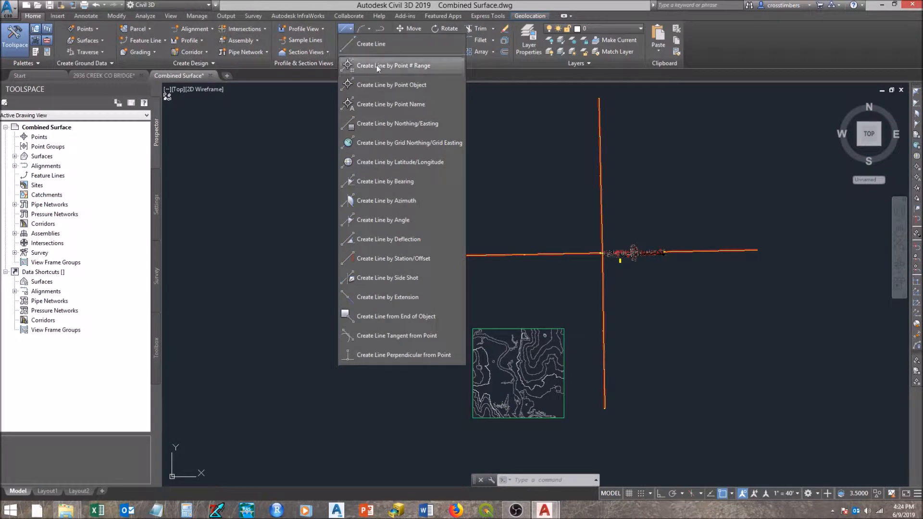
left_click(397, 125)
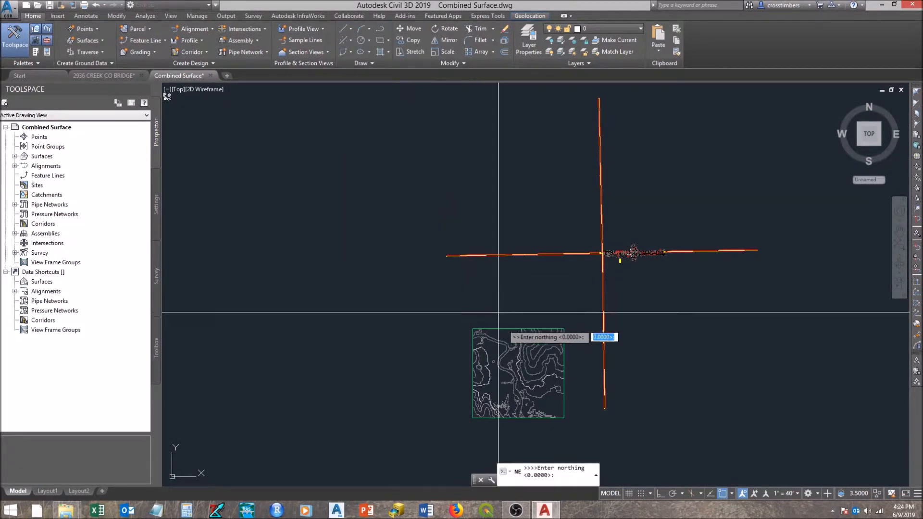
scroll(529, 371, "up", 5)
scroll(529, 371, "up", 5)
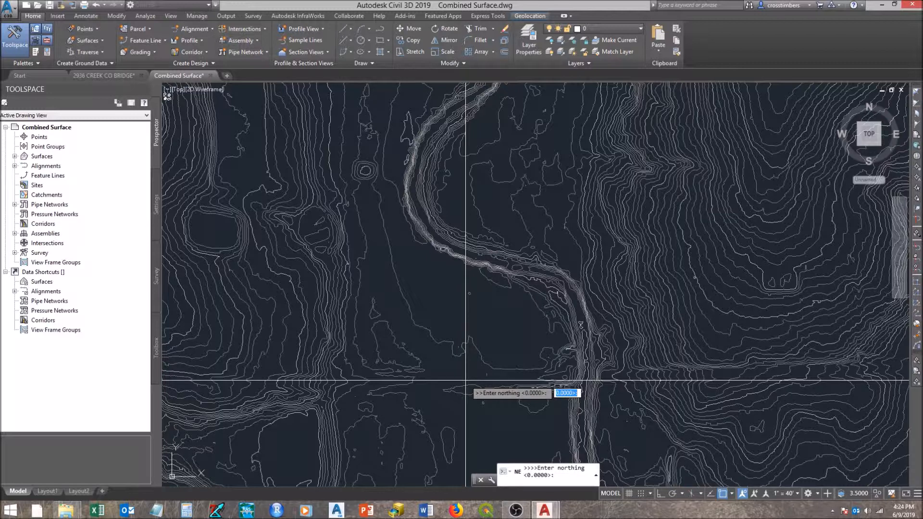
type("305303.28")
key("Return")
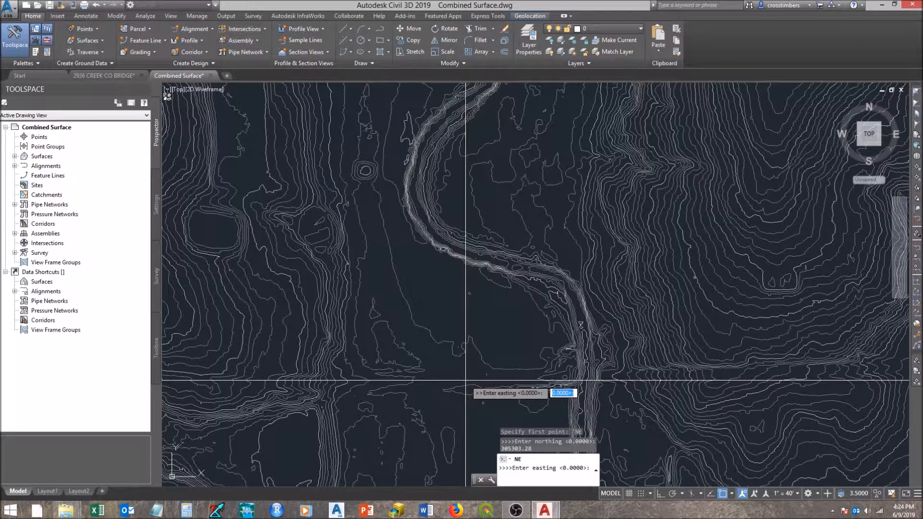
type("2436000.73")
key("Return")
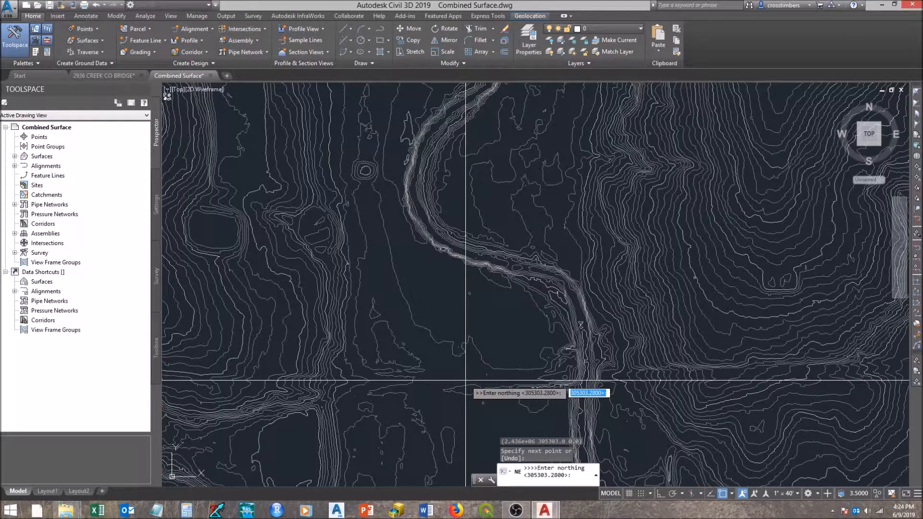
key("Escape")
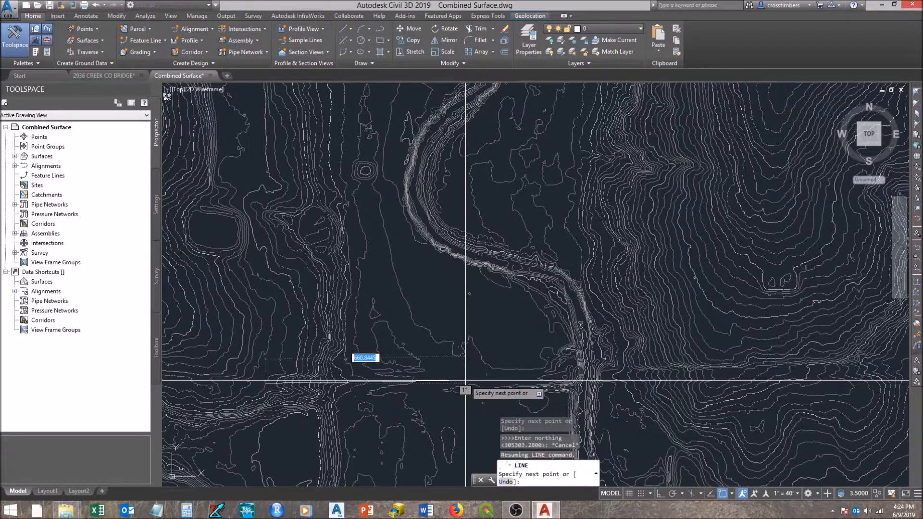
Step: Finish the reference line with a short segment running roughly north from its start point
middle_click_drag(341, 300, 447, 252)
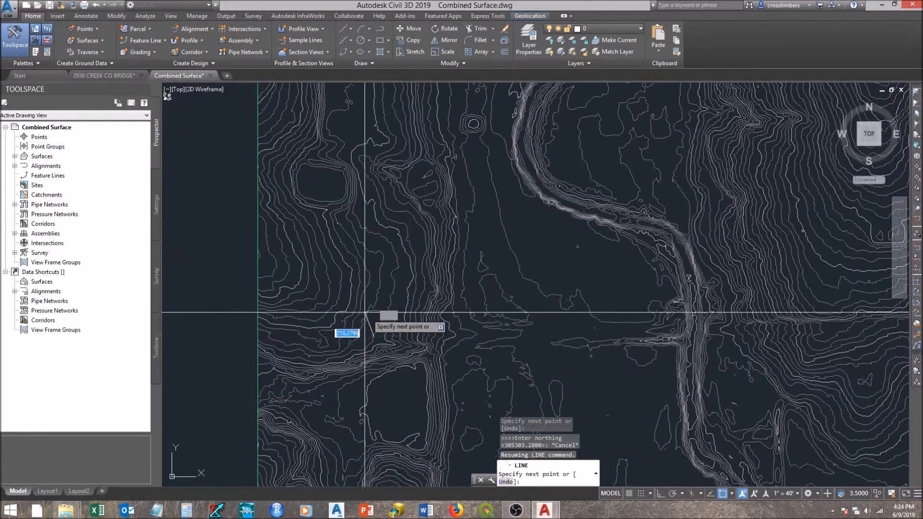
scroll(375, 316, "up", 6)
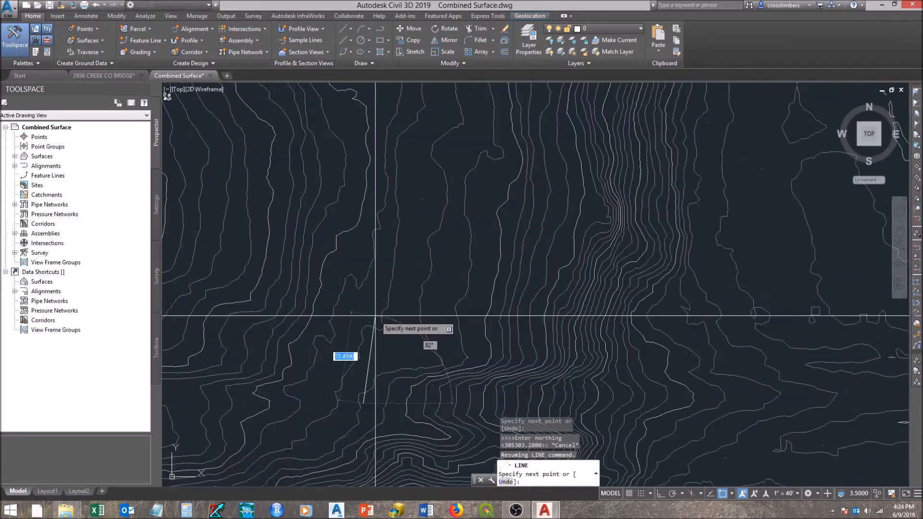
left_click(365, 371)
right_click(378, 368)
left_click(392, 371)
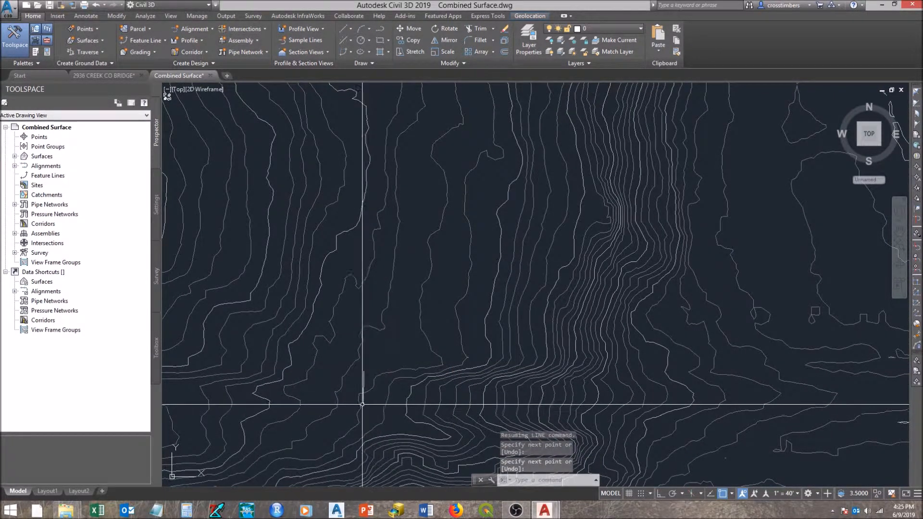
Step: Move the entire survey linework from the brass cap's center to the start point of the short reference line on the surface
scroll(364, 404, "up", 6)
scroll(434, 356, "down", 8)
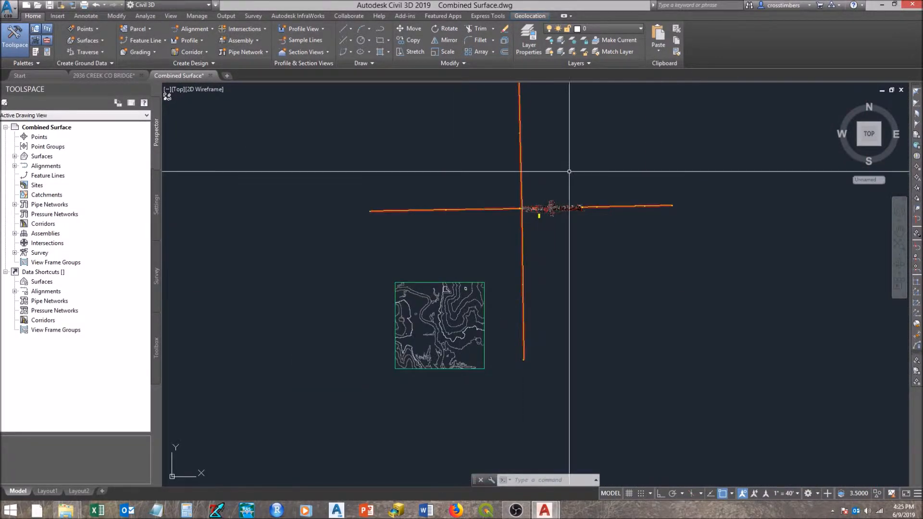
left_click(687, 114)
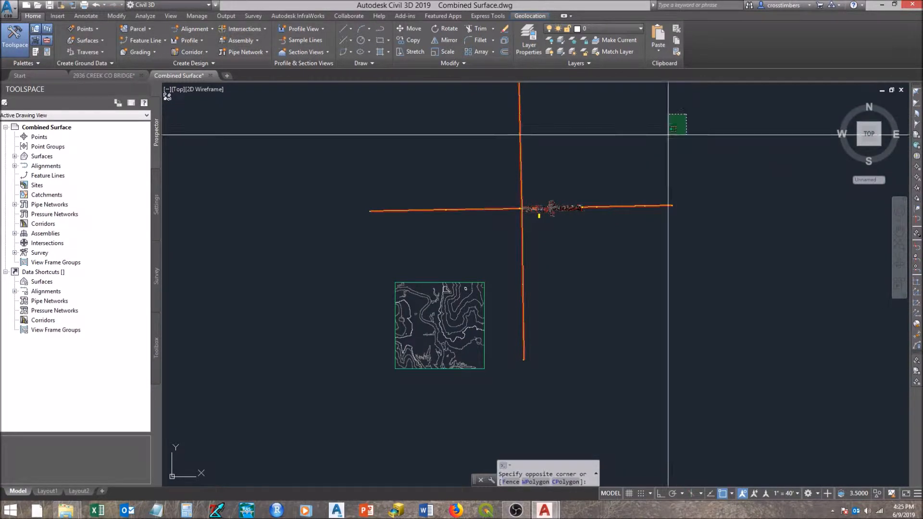
left_click(460, 243)
type("mo")
key("Return")
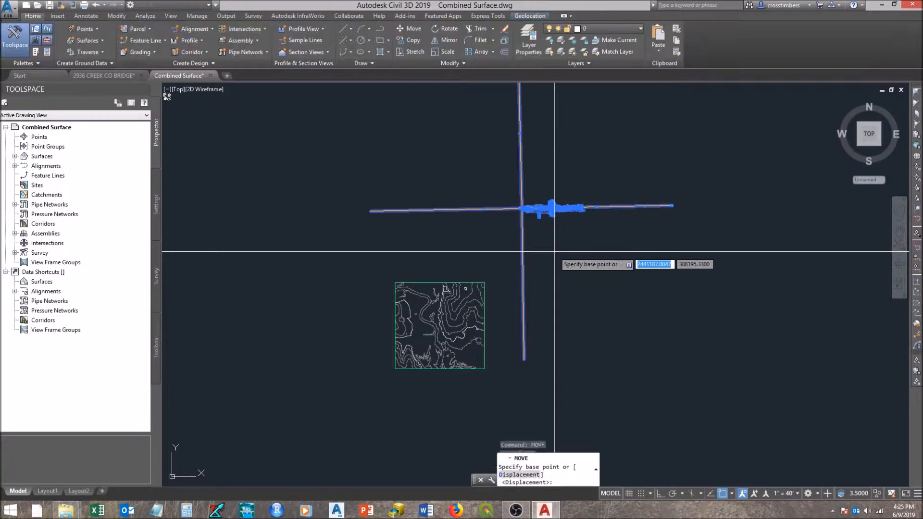
scroll(522, 209, "up", 8)
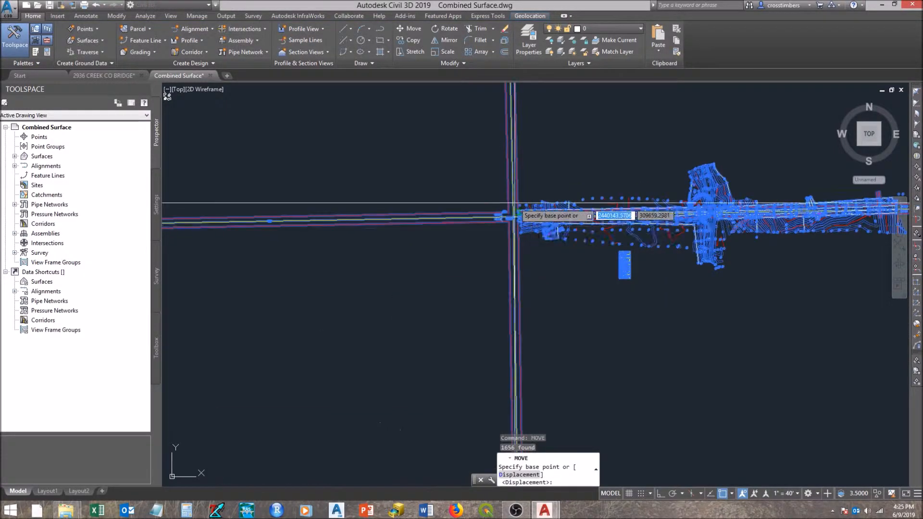
scroll(494, 247, "up", 5)
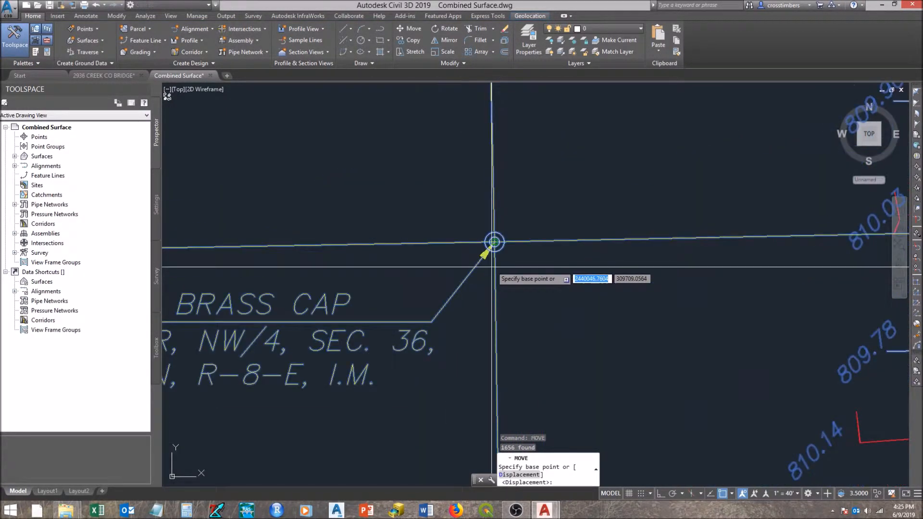
left_click(496, 208)
scroll(489, 226, "down", 6)
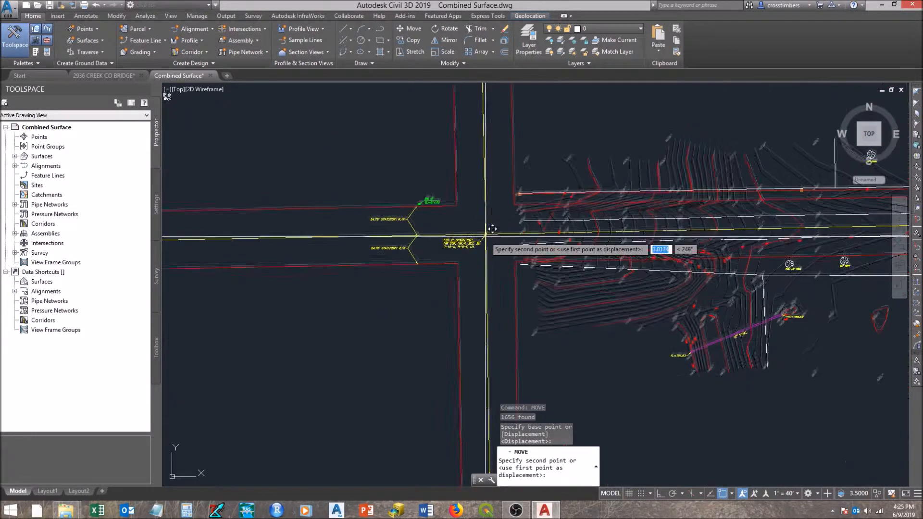
scroll(411, 322, "up", 8)
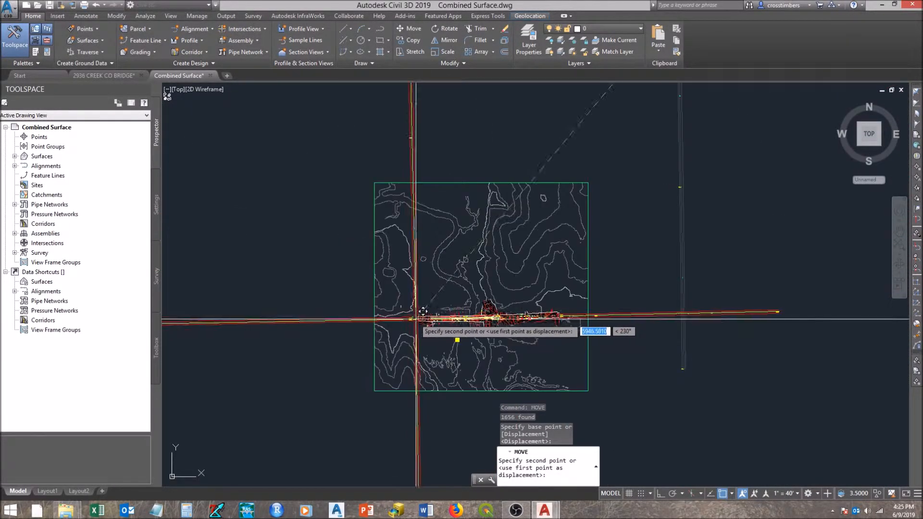
scroll(398, 278, "up", 10)
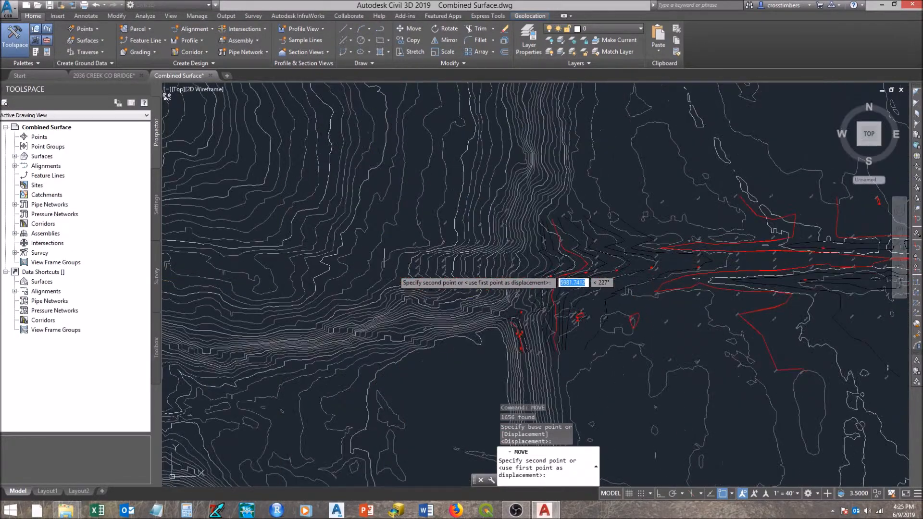
middle_click_drag(389, 266, 385, 250)
left_click(385, 250)
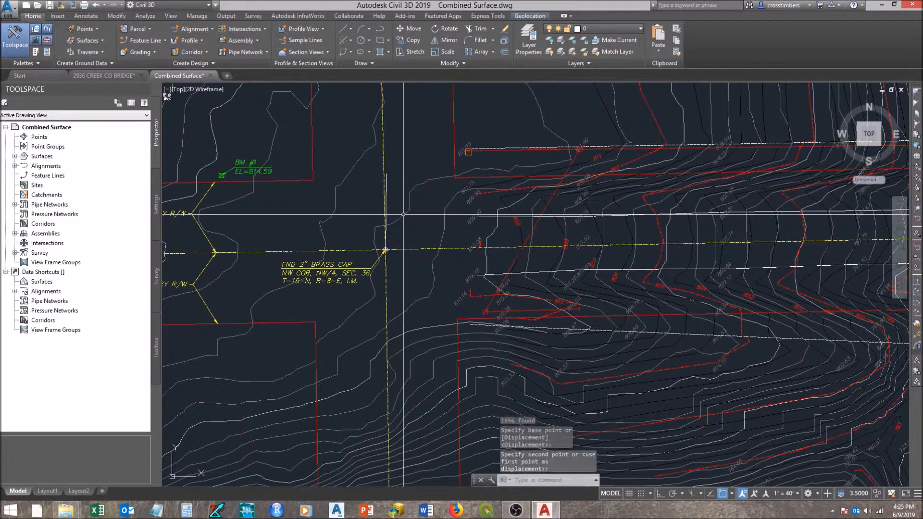
Step: Erase the short reference line running north from the brass cap
left_click(386, 177)
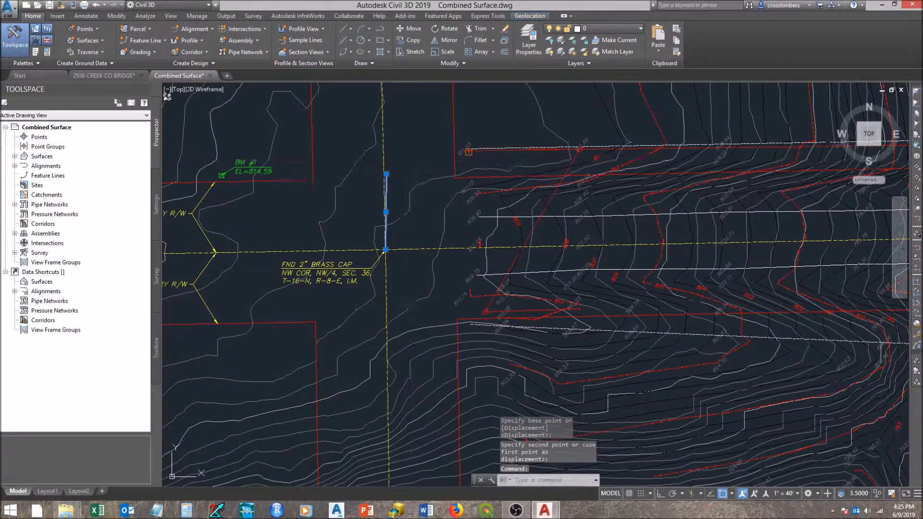
key("Delete")
scroll(406, 166, "down", 6)
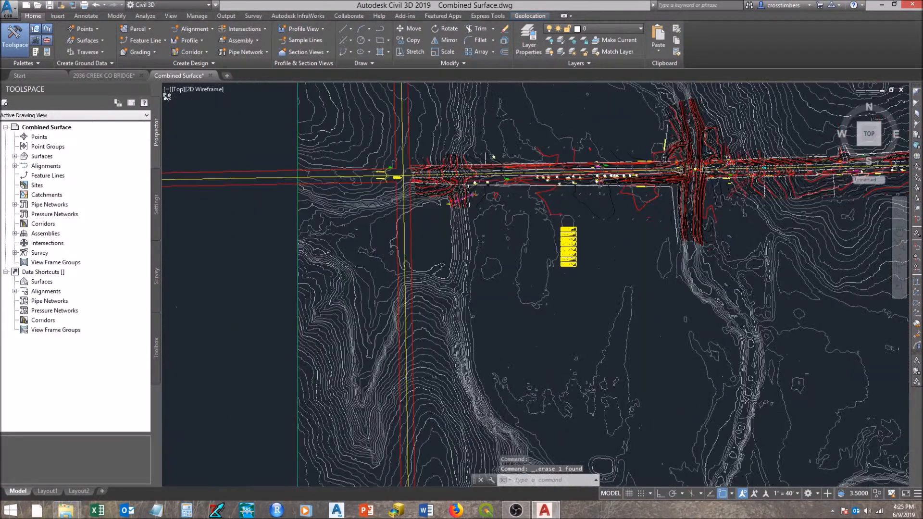
scroll(405, 170, "down", 3)
middle_click_drag(622, 134, 538, 241)
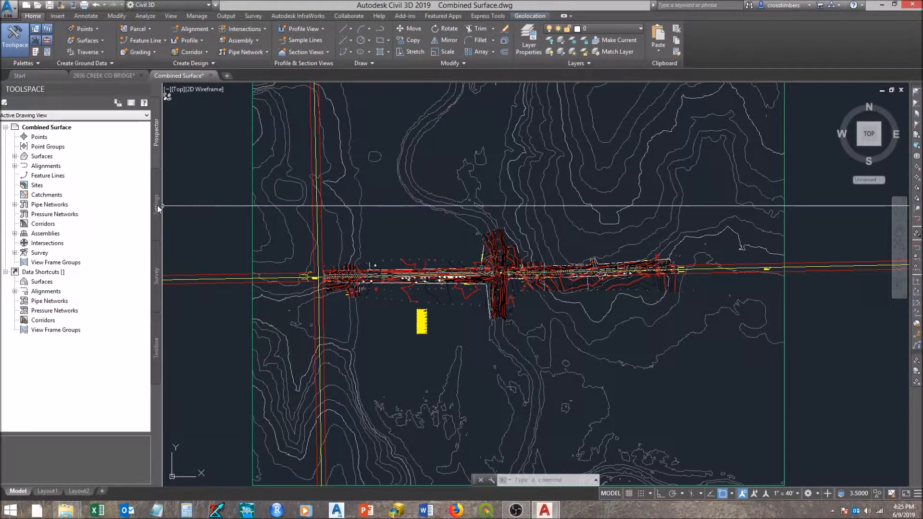
mouse_move(420, 205)
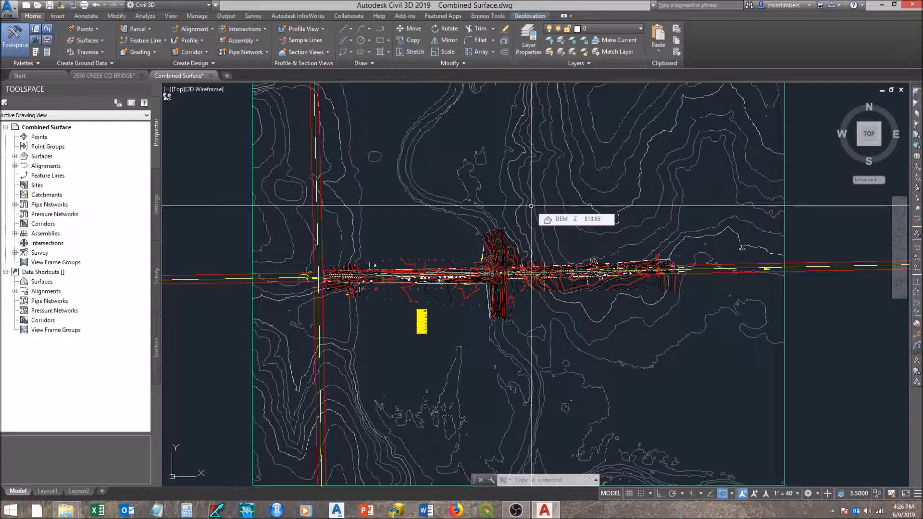
Step: Overlay the aerial map to check the survey linework against the roads and creek, and turn the map off again
left_click(529, 16)
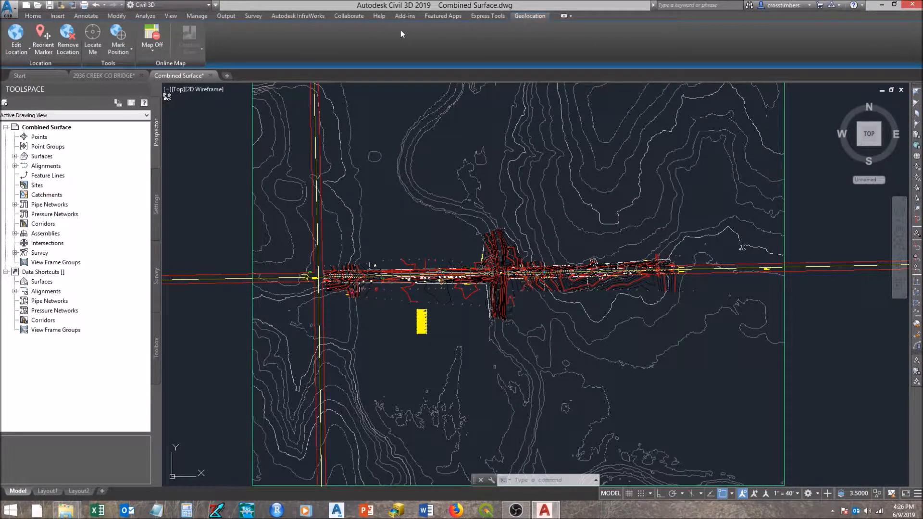
left_click(145, 51)
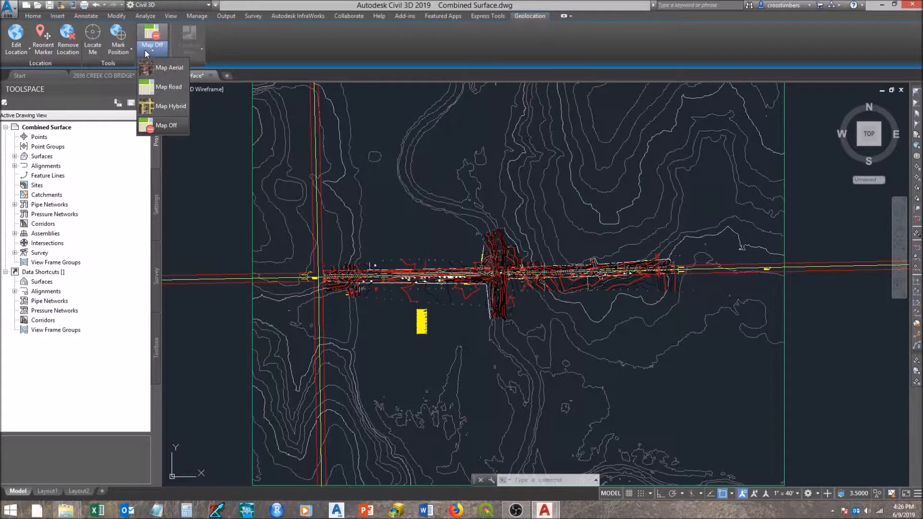
left_click(169, 68)
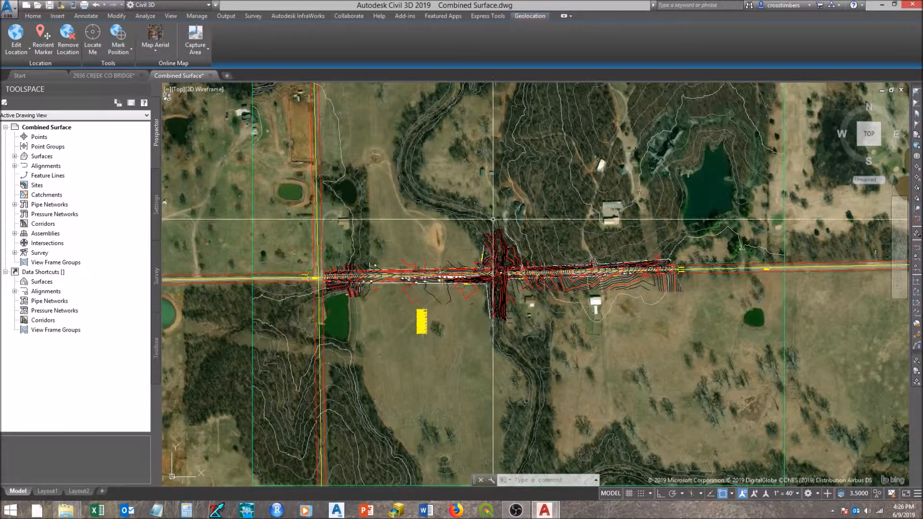
scroll(512, 325, "up", 4)
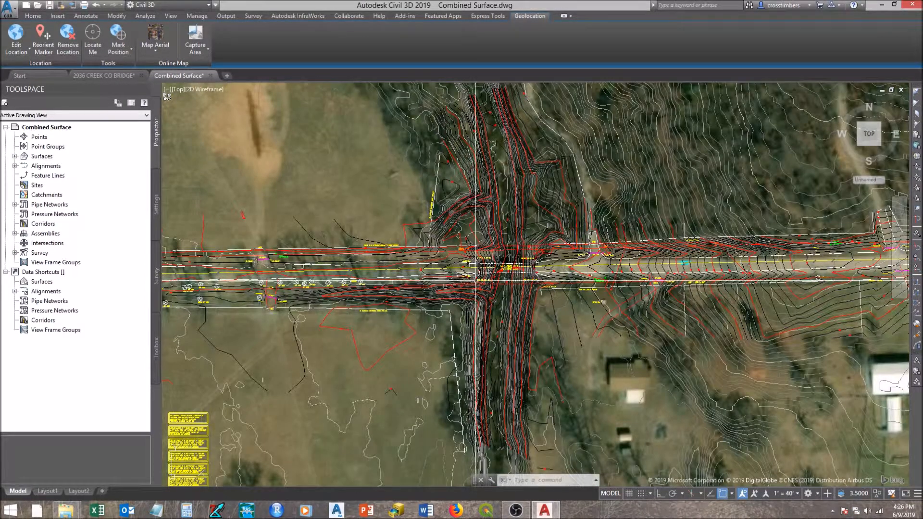
scroll(505, 278, "down", 4)
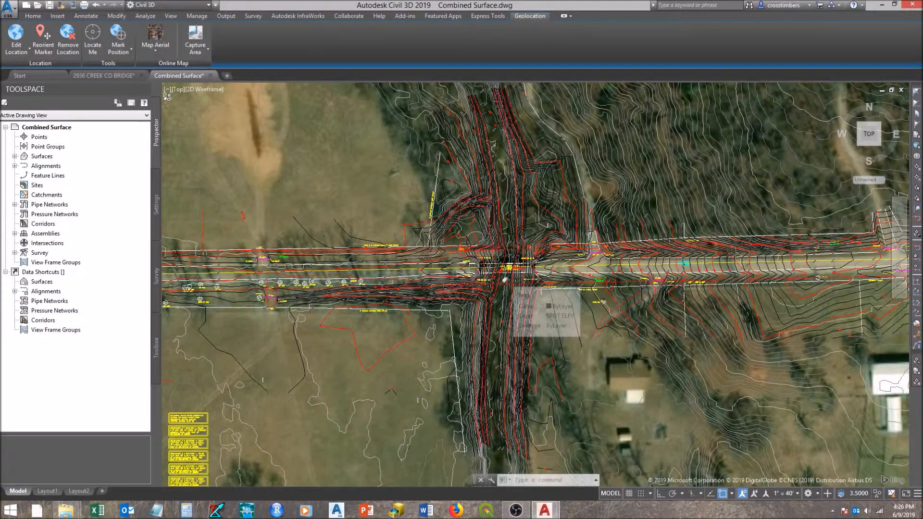
scroll(505, 278, "down", 2)
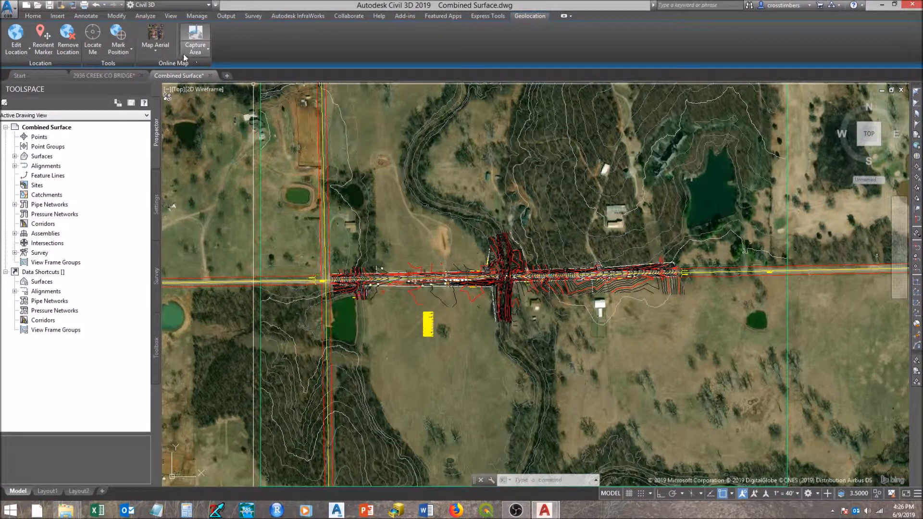
left_click(162, 56)
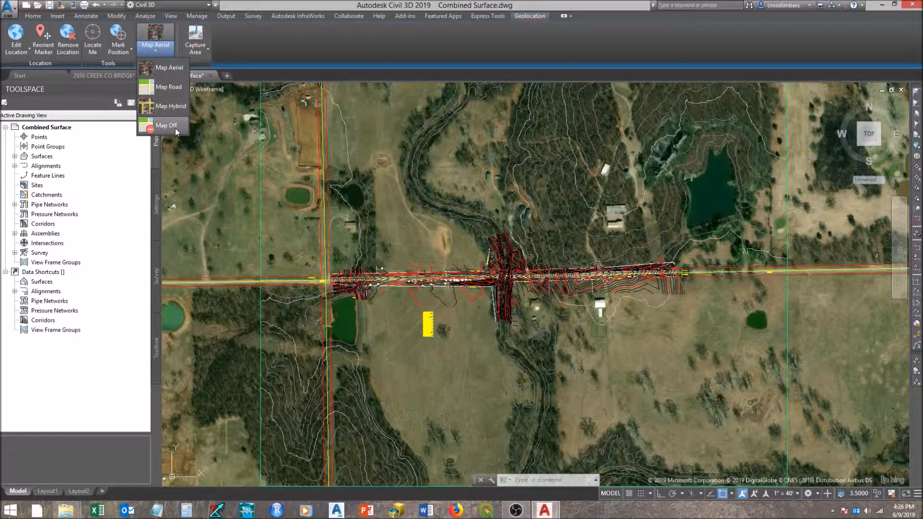
left_click(175, 128)
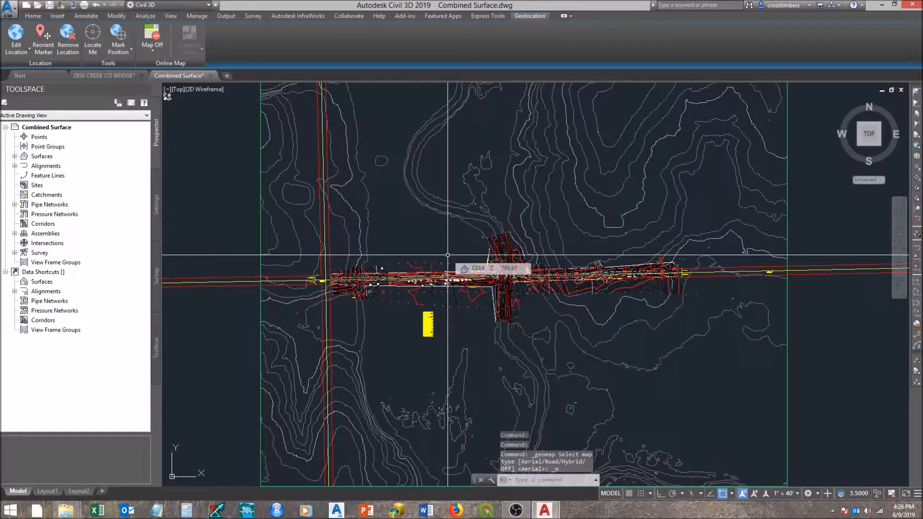
scroll(448, 254, "down", 2)
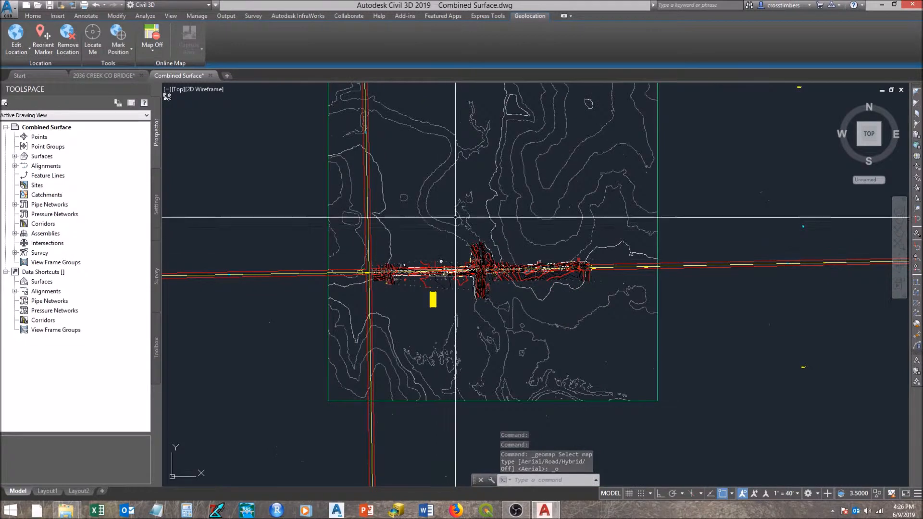
middle_click_drag(455, 154, 454, 177)
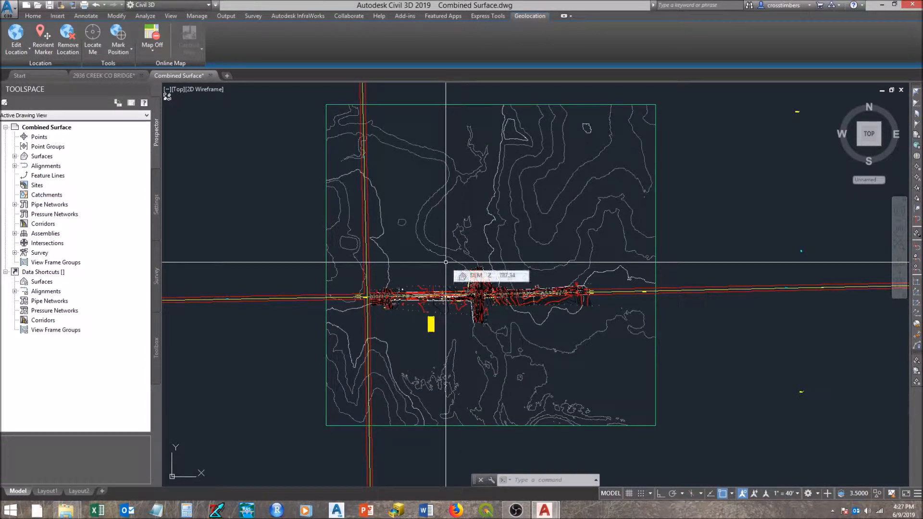
Step: Set the DEM surface's style to _No Display in its surface properties
left_click(14, 157)
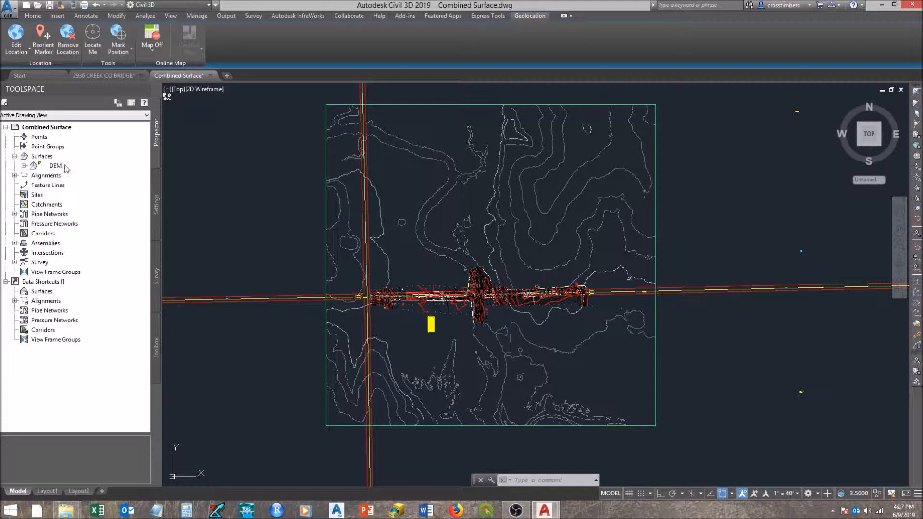
right_click(58, 166)
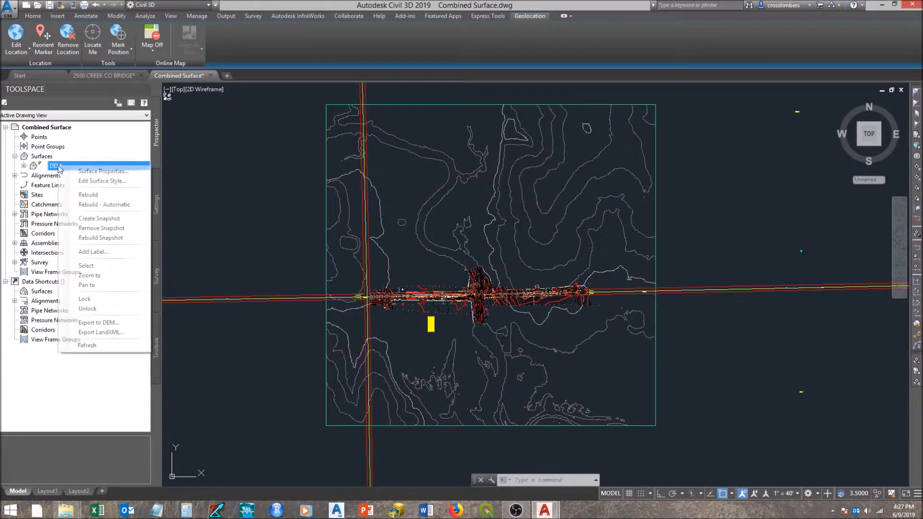
left_click(84, 172)
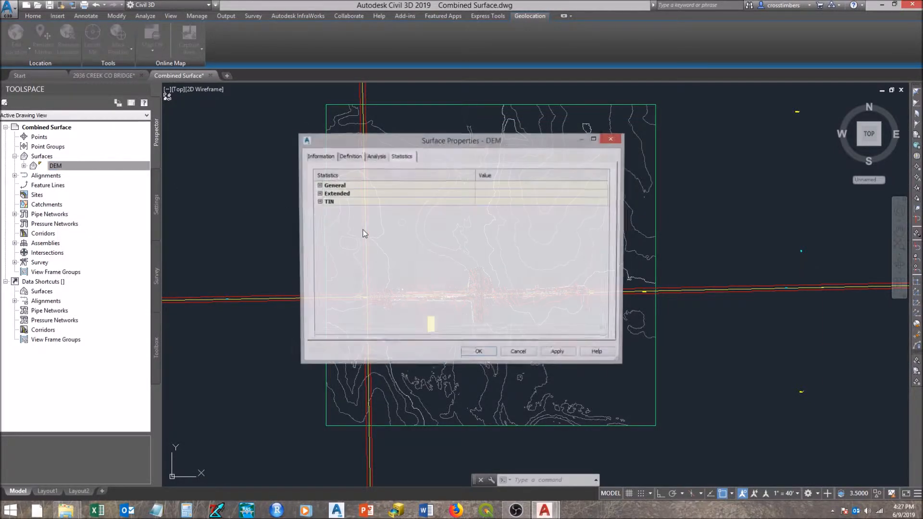
left_click(319, 157)
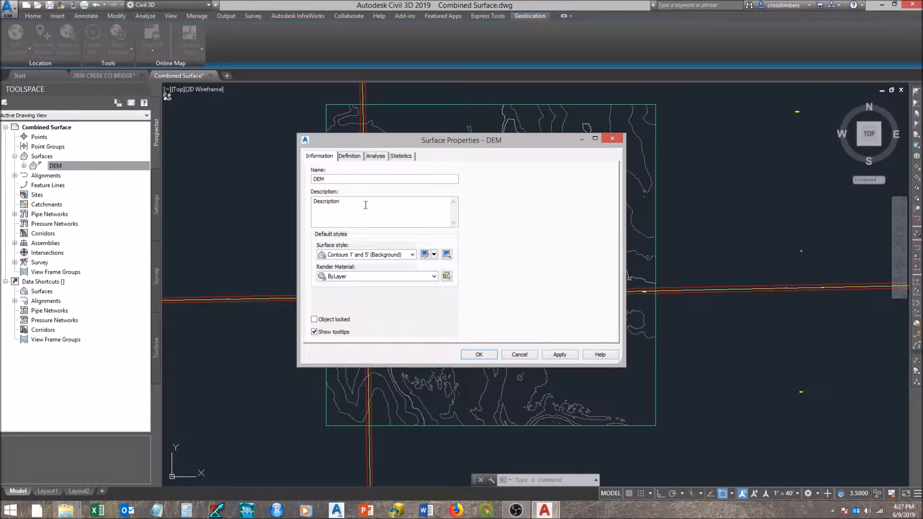
left_click(412, 255)
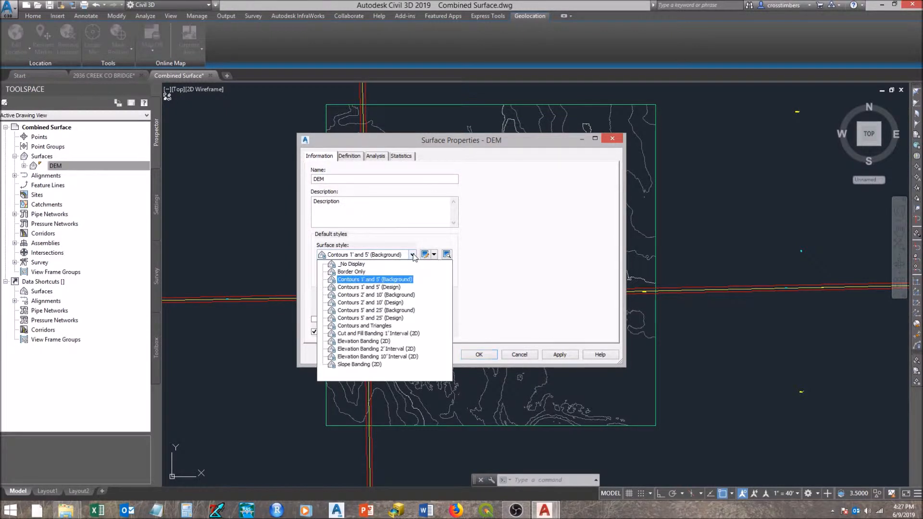
left_click(357, 266)
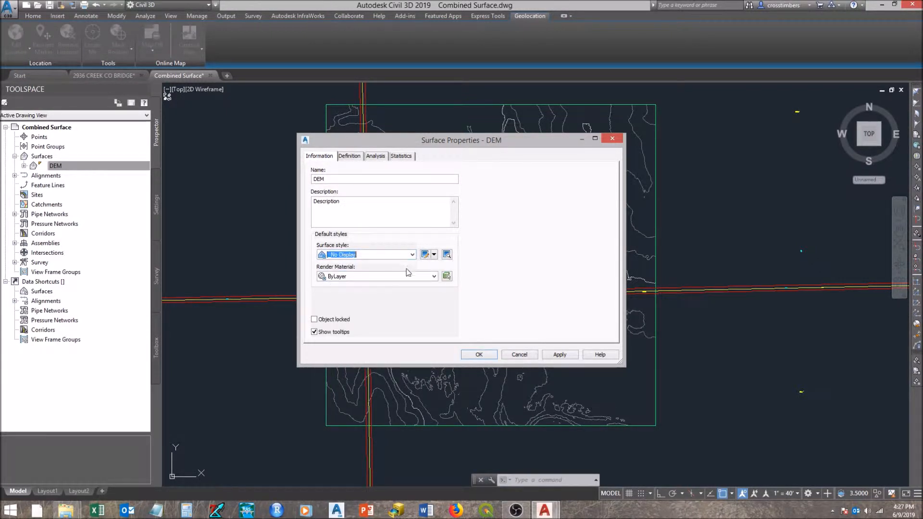
left_click(480, 355)
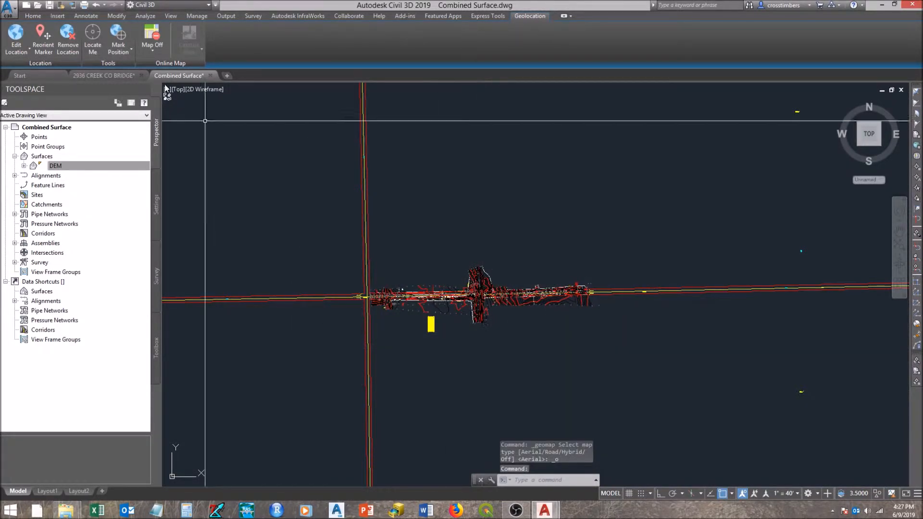
Step: Turn off the SPOT ELEV, TEXT and TREE layers by picking their objects along the road with the Layer Off command
left_click(40, 19)
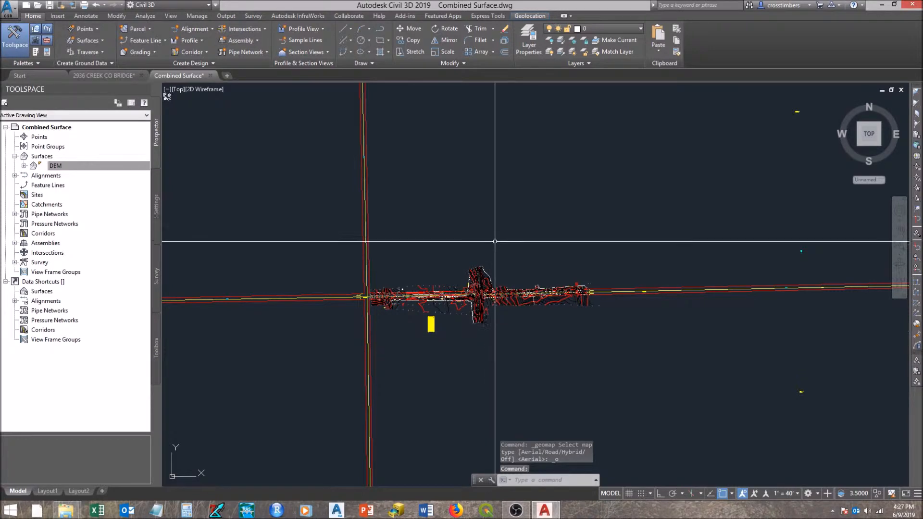
scroll(495, 332, "up", 5)
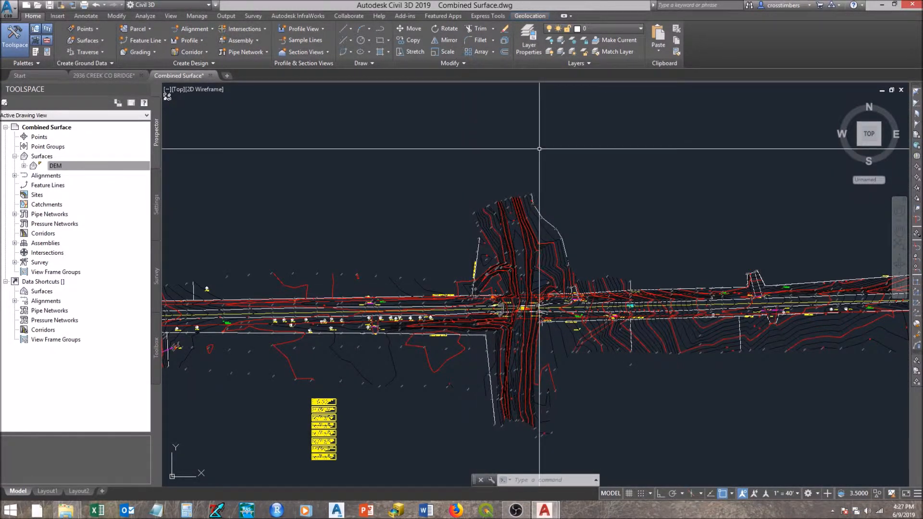
left_click(550, 41)
scroll(356, 340, "up", 5)
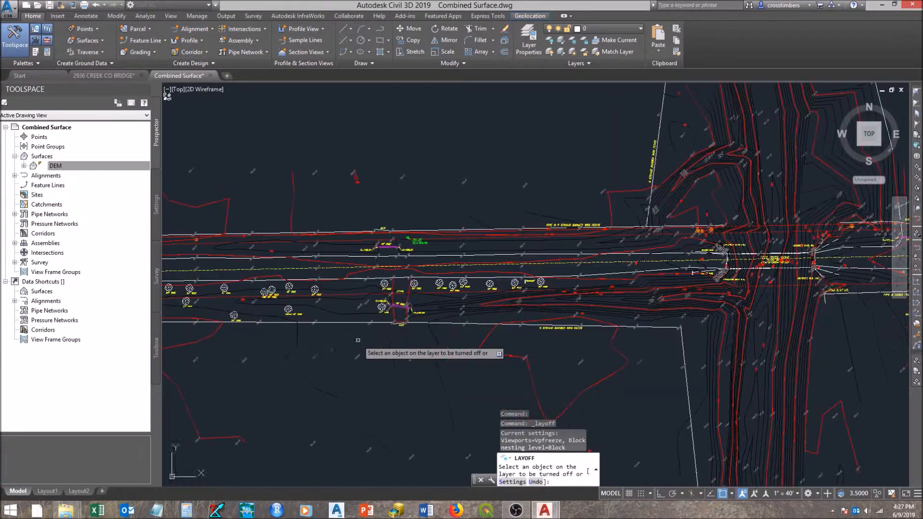
left_click(371, 280)
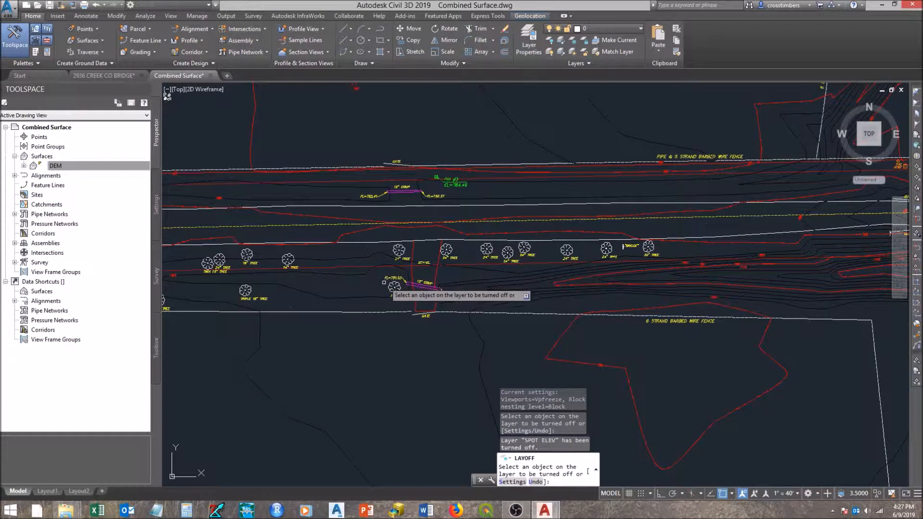
left_click(394, 285)
left_click(394, 287)
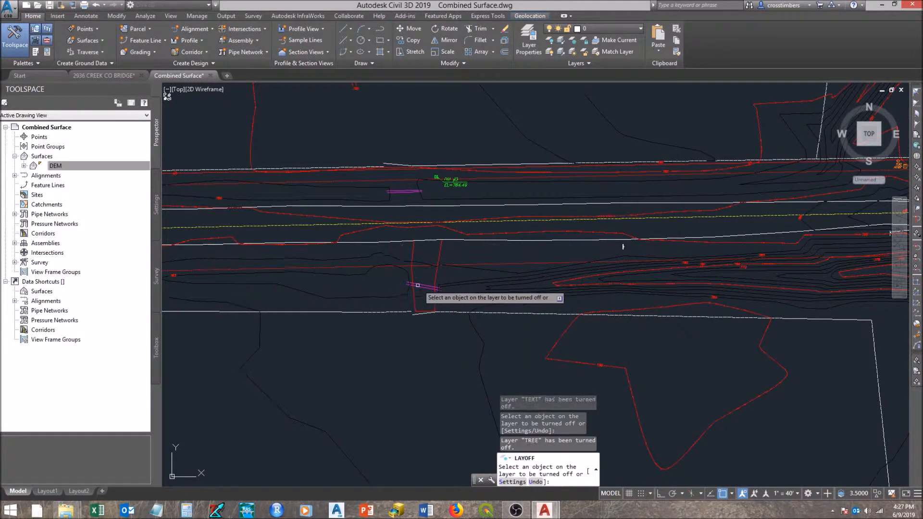
Step: Turn off the layer of the magenta driveway culverts and the DRIVE, CENTERLINE, BENCHMARK and CTEXT layers
left_click(421, 285)
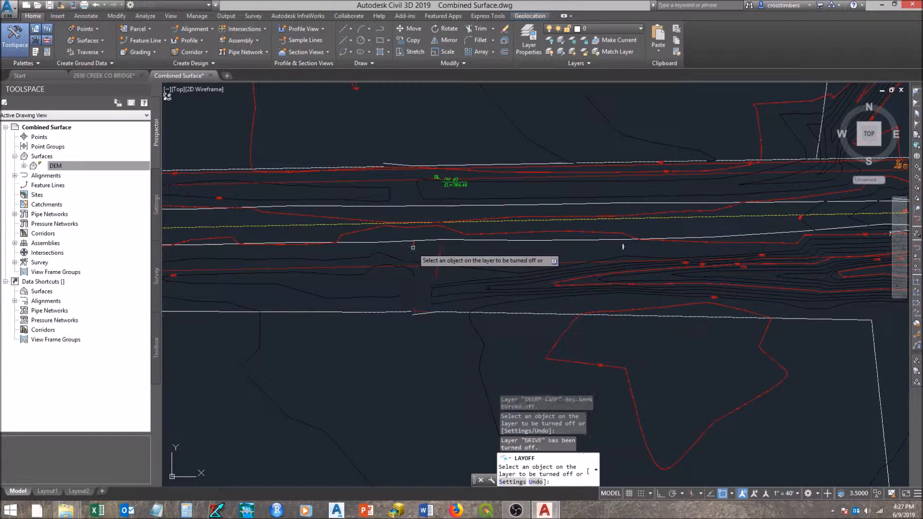
left_click(412, 223)
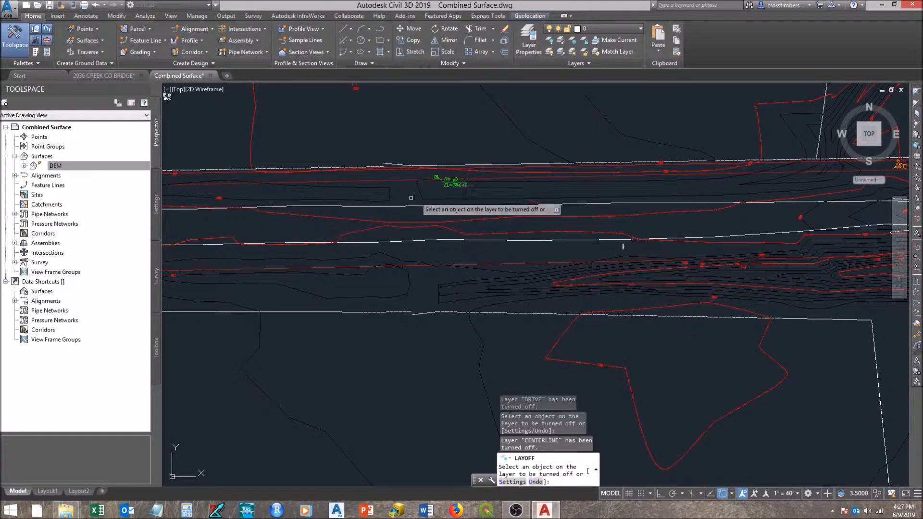
scroll(447, 187, "down", 3)
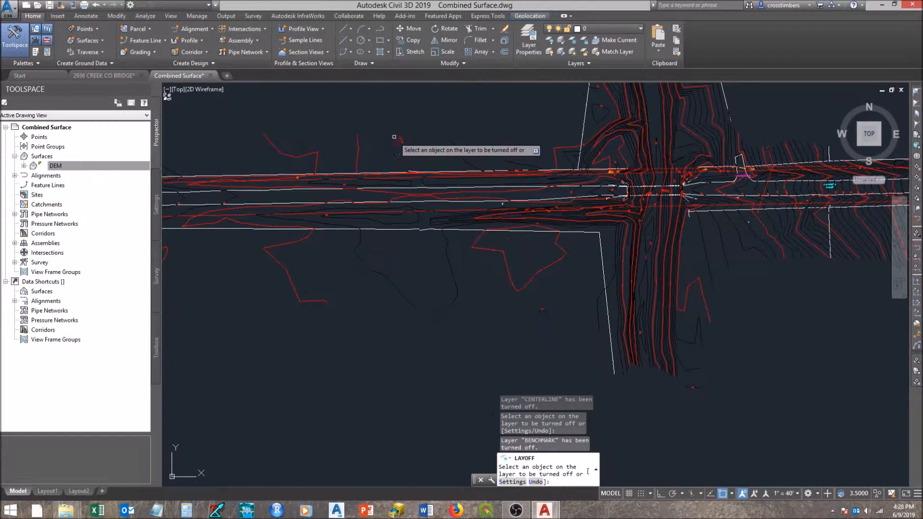
scroll(323, 213, "up", 5)
left_click(339, 204)
scroll(345, 240, "down", 5)
scroll(366, 241, "down", 2)
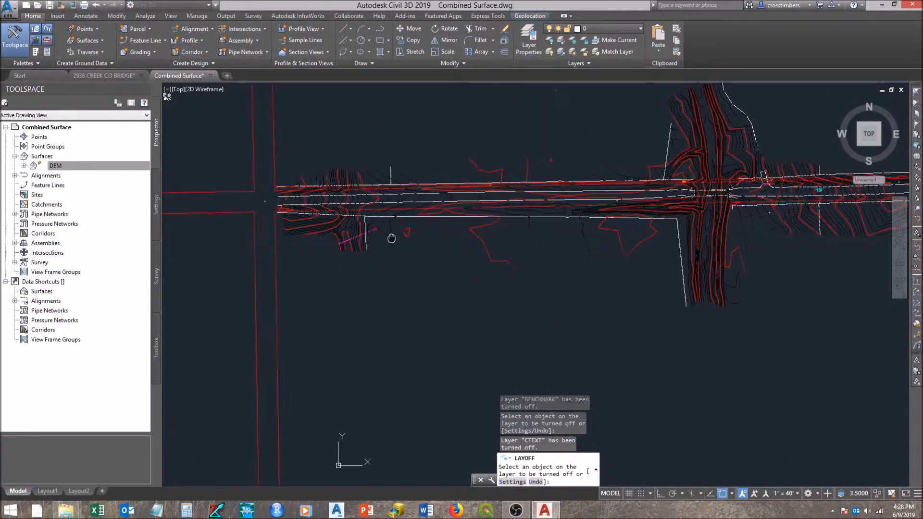
Step: Turn off the STORM RCP, FENCE BW and EP layers by picking the western culvert pipe, the fence and the pavement edge
scroll(343, 234, "up", 6)
scroll(343, 235, "up", 3)
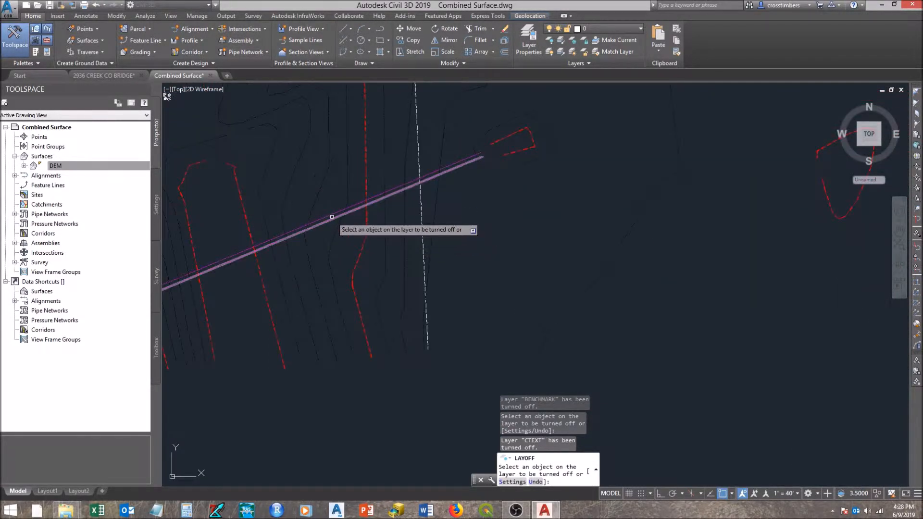
left_click(332, 218)
scroll(392, 202, "down", 2)
left_click(391, 198)
scroll(391, 198, "down", 3)
scroll(375, 170, "up", 4)
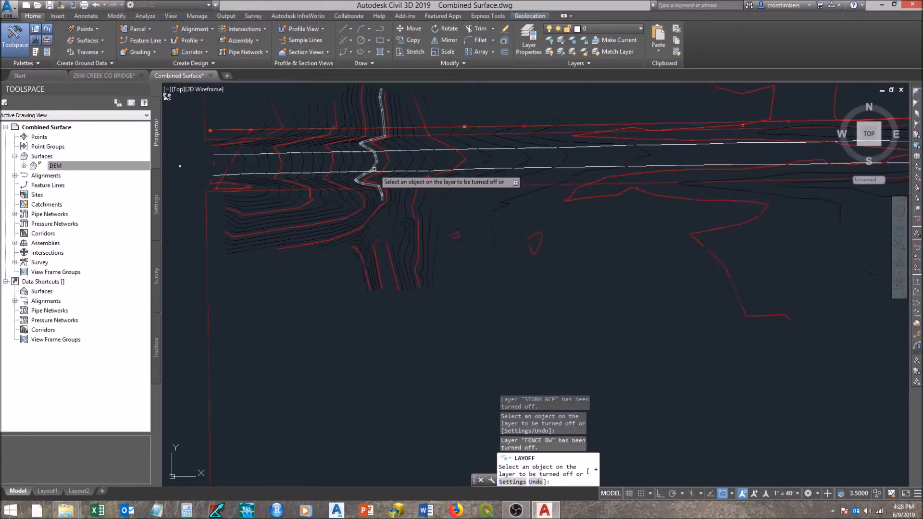
left_click(375, 170)
Step: Turn off the PHONE TPED, ELEC and EASEMENT layers by picking the utility objects and easement line along the road
scroll(459, 127, "up", 3)
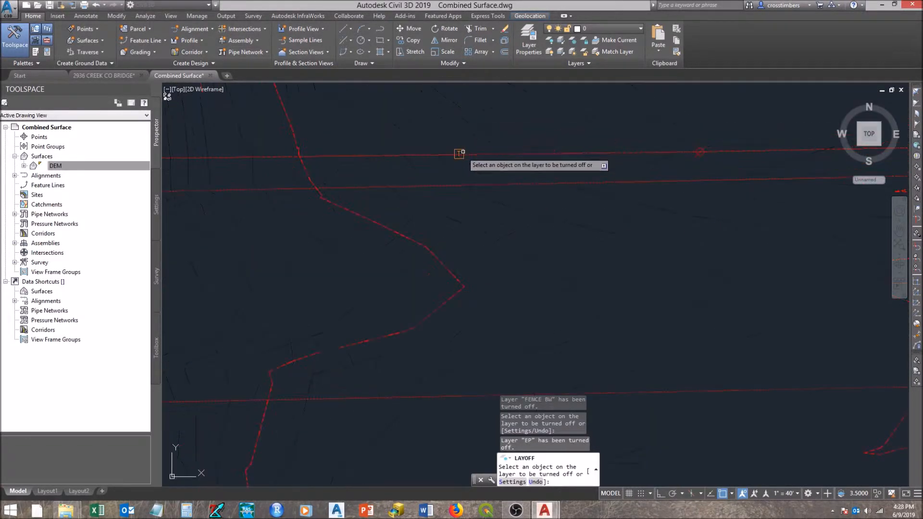
scroll(460, 152, "down", 2)
scroll(456, 159, "up", 4)
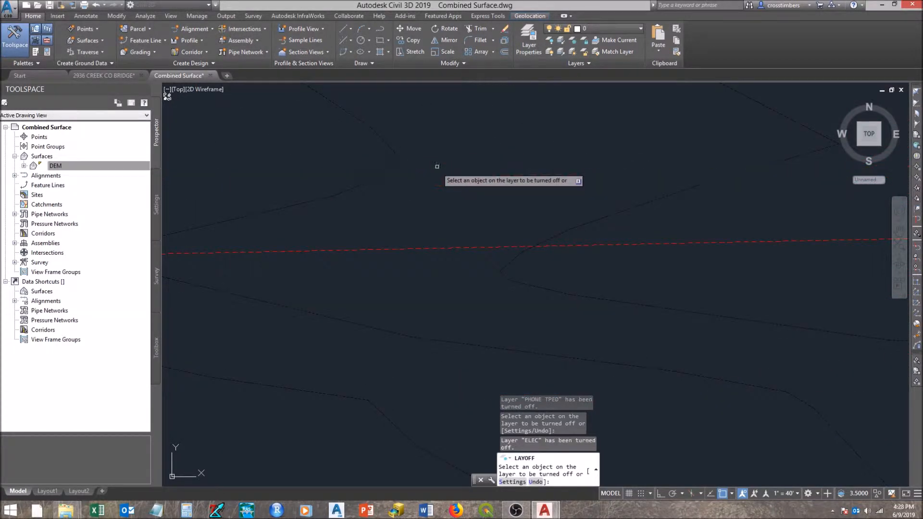
scroll(438, 168, "down", 3)
scroll(436, 177, "up", 3)
left_click(428, 172)
scroll(428, 172, "down", 2)
middle_click_drag(559, 219, 441, 256)
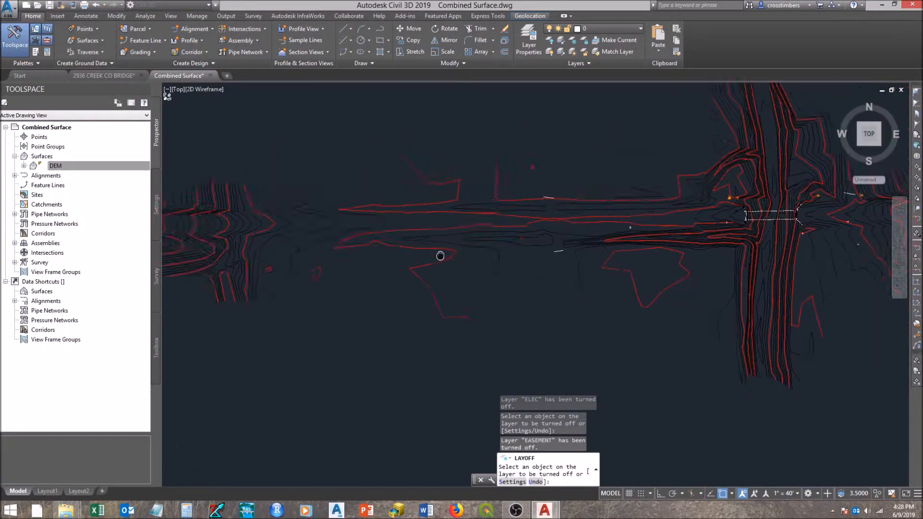
Step: Turn off the LINE and SIGN layers by picking the short white line south of the road and the sign object
scroll(514, 259, "up", 5)
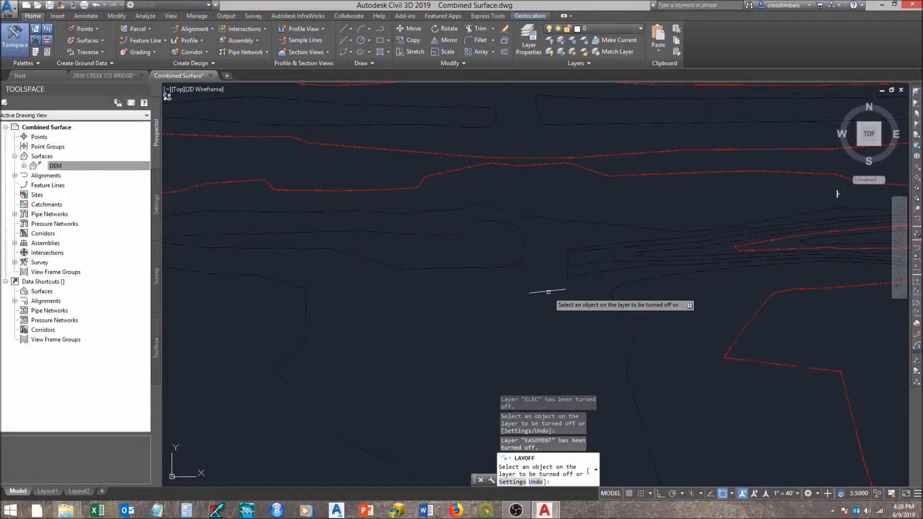
scroll(546, 290, "down", 3)
scroll(609, 254, "up", 3)
left_click(615, 271)
middle_click_drag(680, 274, 381, 283)
middle_click_drag(632, 252, 547, 294)
Step: Turn off the PHONE UG MRK and RWALL layers by picking an AT&T underground marker and the bridge wing wall
scroll(515, 263, "up", 4)
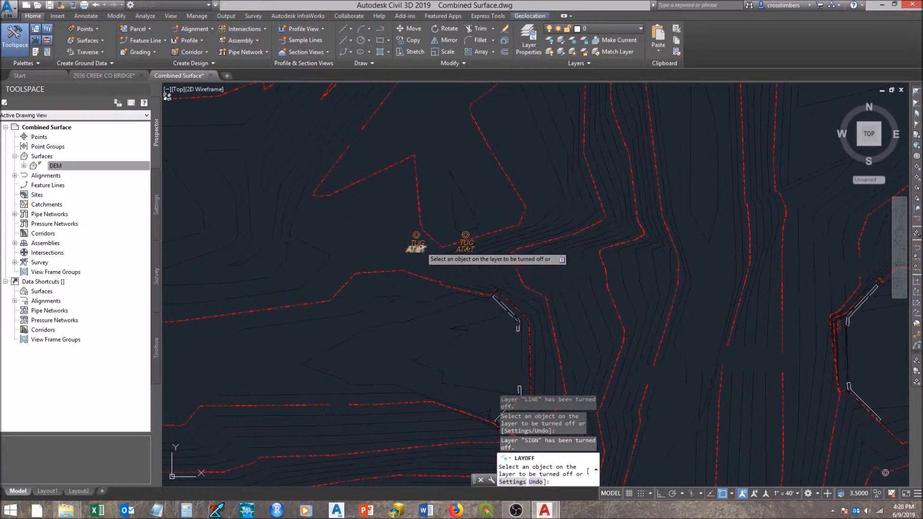
scroll(507, 314, "up", 3)
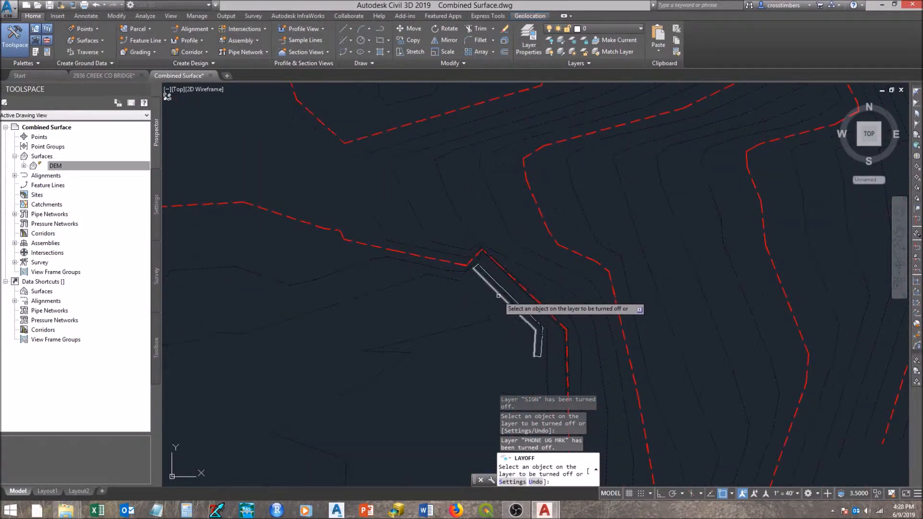
left_click(498, 292)
scroll(495, 298, "down", 3)
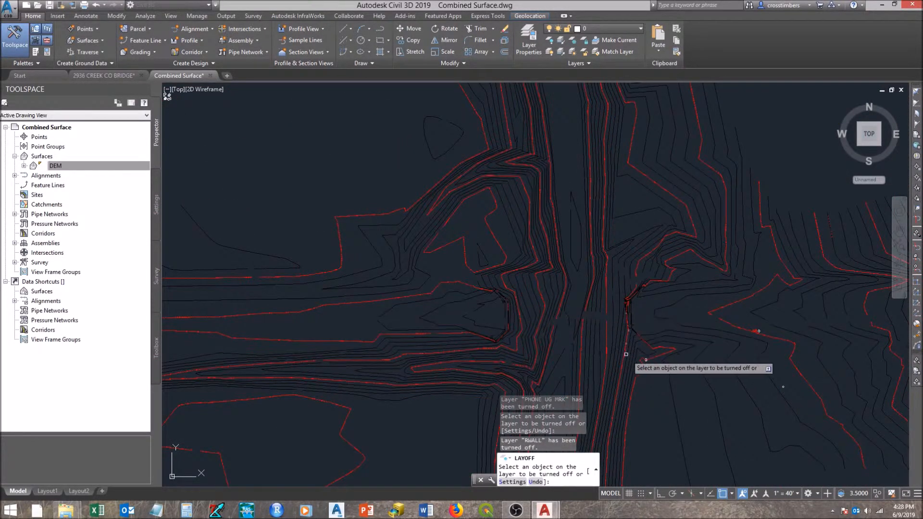
Step: Turn off the BDY FND POINT and LEGEND layers by picking the boundary point and the MB symbol east of the bridge
scroll(598, 342, "up", 2)
scroll(597, 349, "down", 5)
scroll(671, 326, "up", 5)
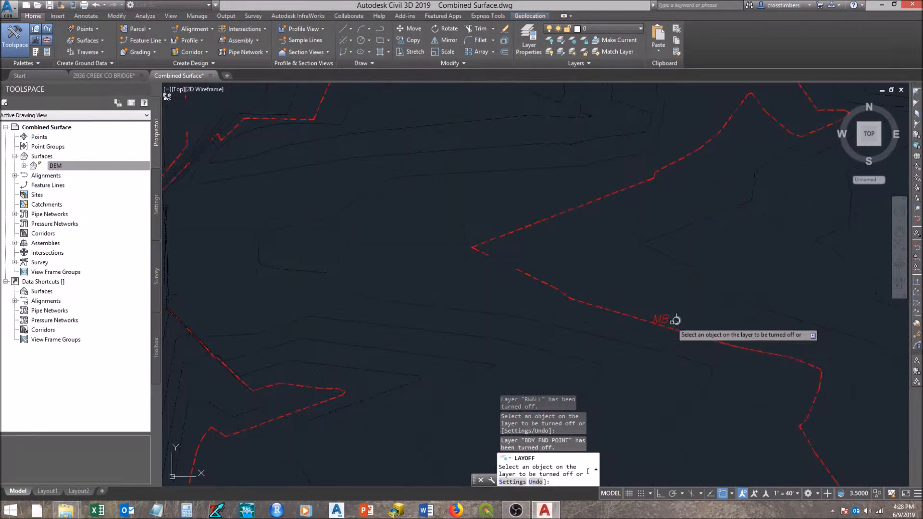
scroll(645, 318, "up", 2)
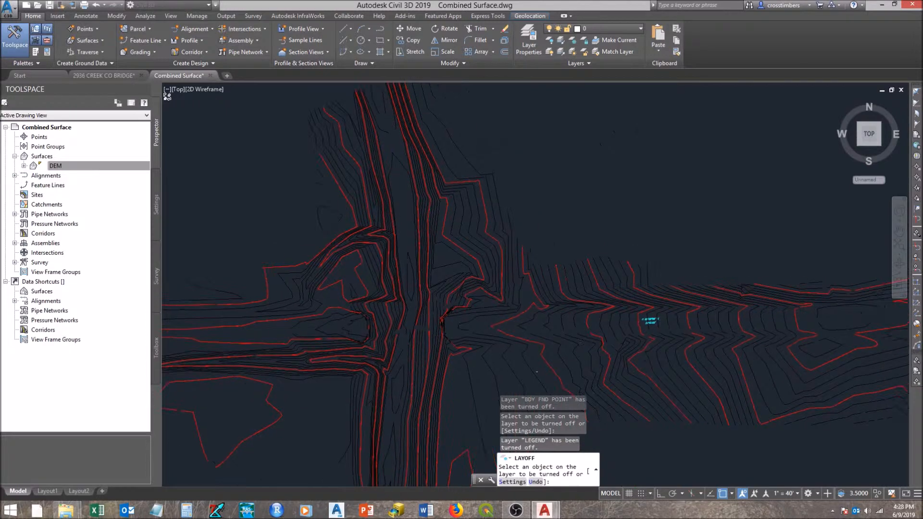
Step: Turn off the BRGTXT and MSC layers by picking the cyan text and the small circle east of the bridge, and end Layer Off
scroll(640, 320, "up", 2)
left_click(640, 317)
scroll(583, 347, "down", 4)
scroll(524, 340, "down", 2)
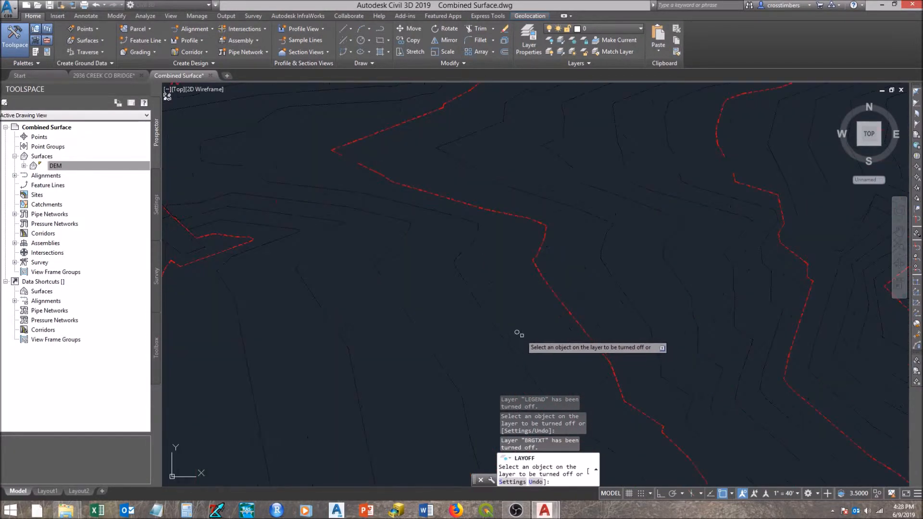
left_click(522, 336)
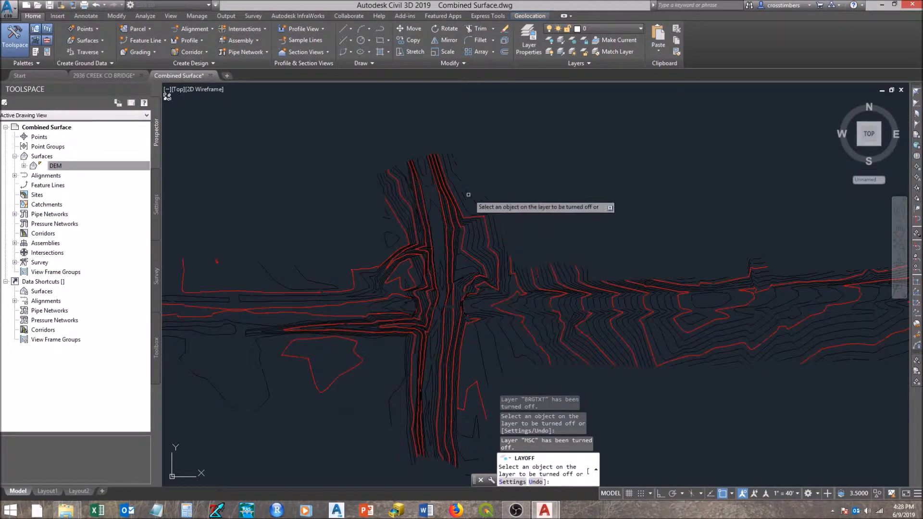
key("Escape")
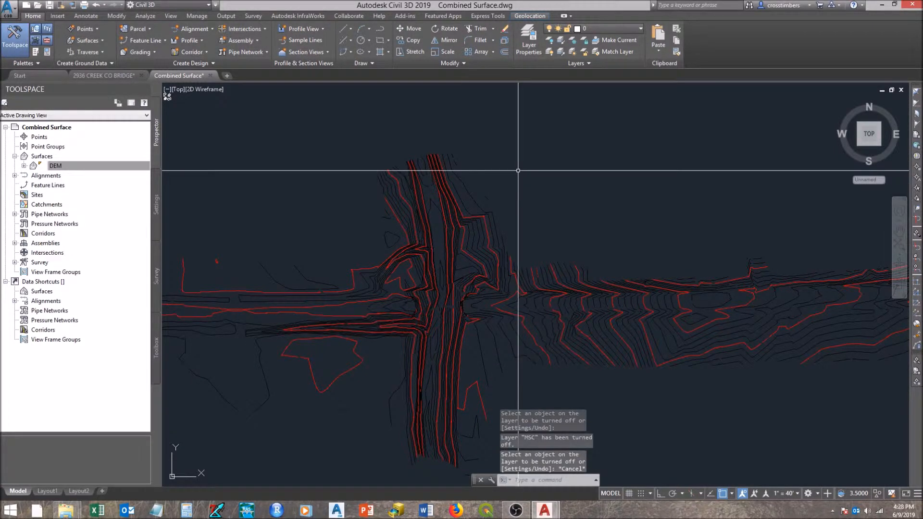
Step: Check the elevation of the red index contour southwest of the bridge in its properties, then deselect it
middle_click_drag(553, 327, 581, 266)
scroll(478, 264, "down", 5)
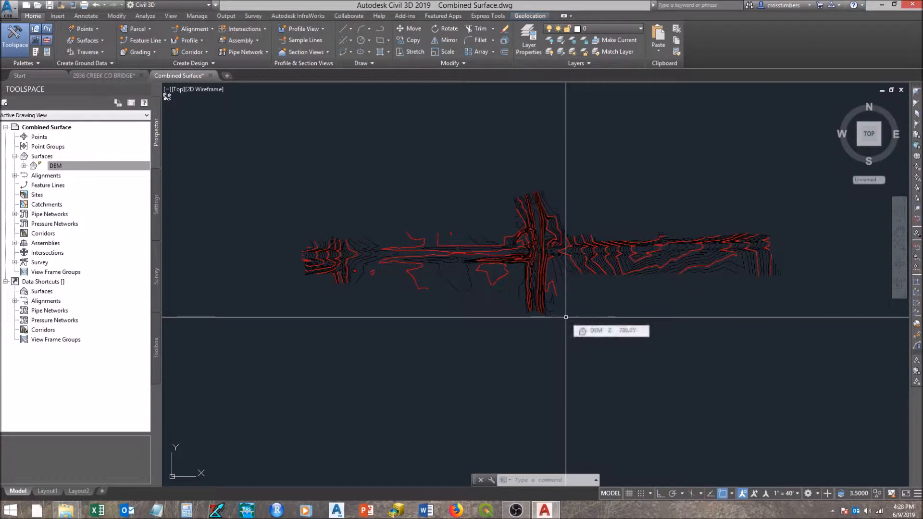
scroll(484, 284, "up", 4)
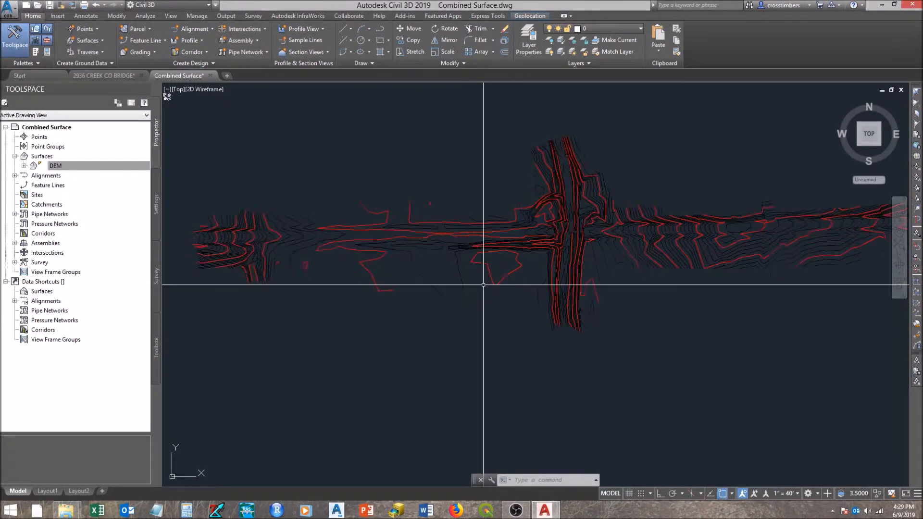
left_click(492, 266)
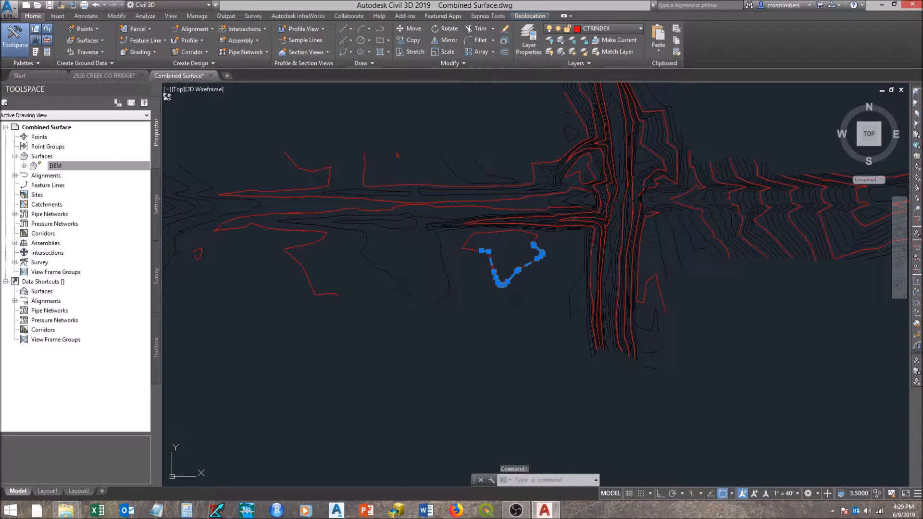
type("proporties")
key("Return")
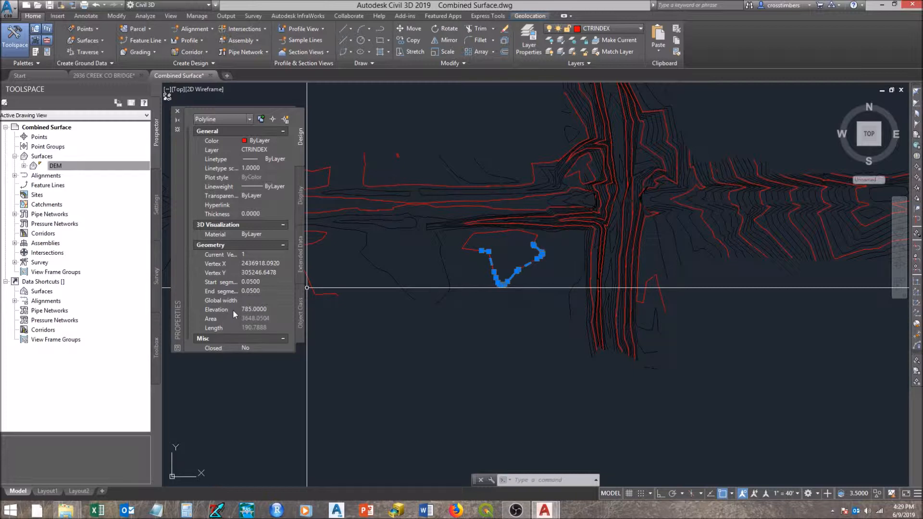
left_click(177, 113)
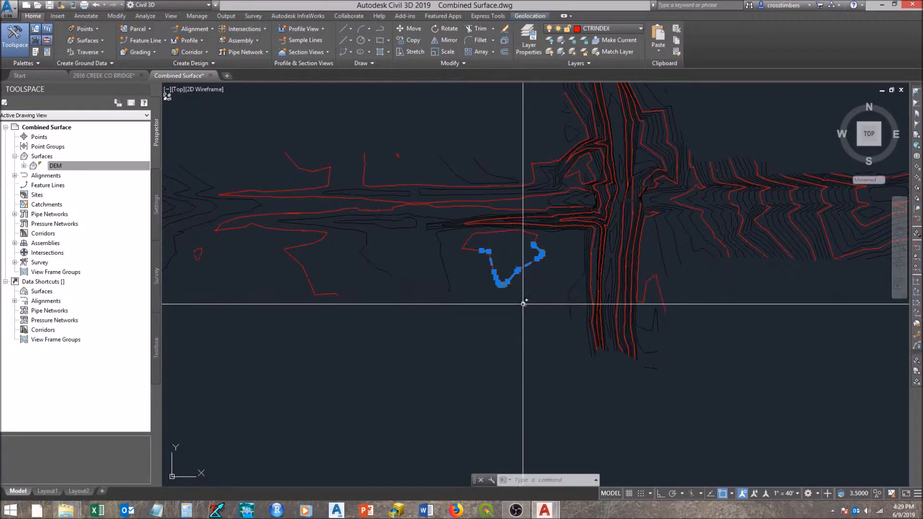
key("Escape")
scroll(521, 305, "down", 3)
scroll(558, 243, "down", 2)
middle_click_drag(560, 241, 562, 247)
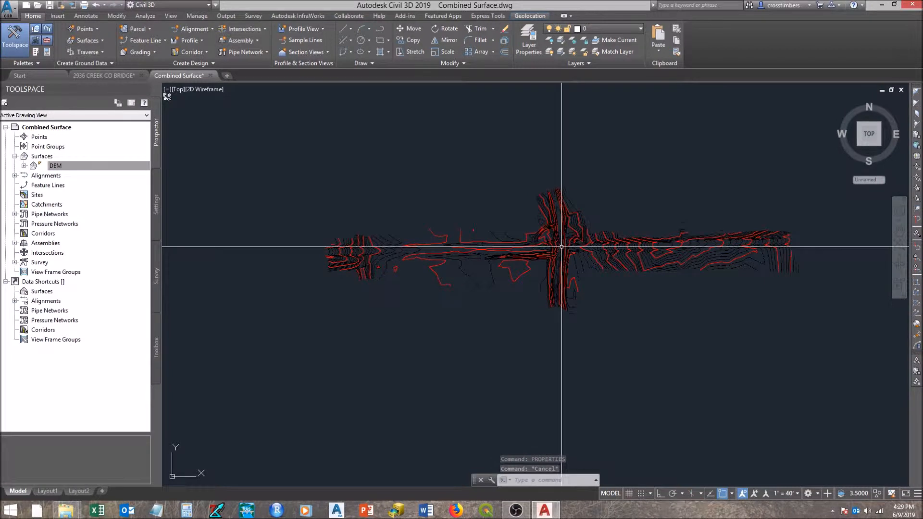
Step: Create a TIN surface named Topo Survey with the Contours 1' and 5' (Background) style on layer C-TOPO
left_click(59, 167)
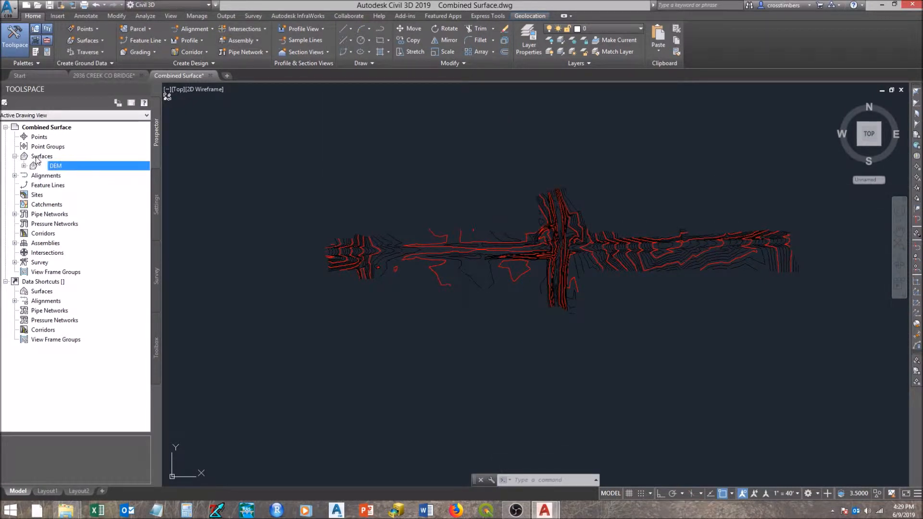
right_click(37, 157)
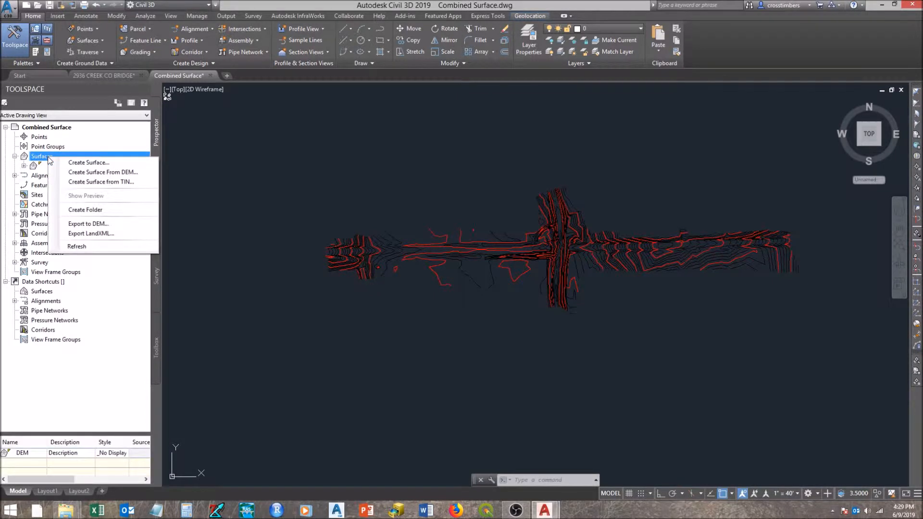
left_click(110, 164)
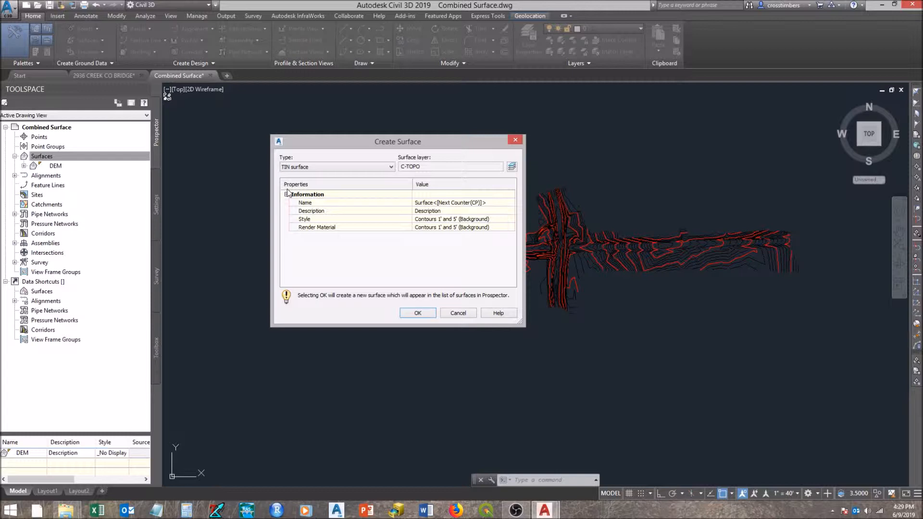
left_click(490, 211)
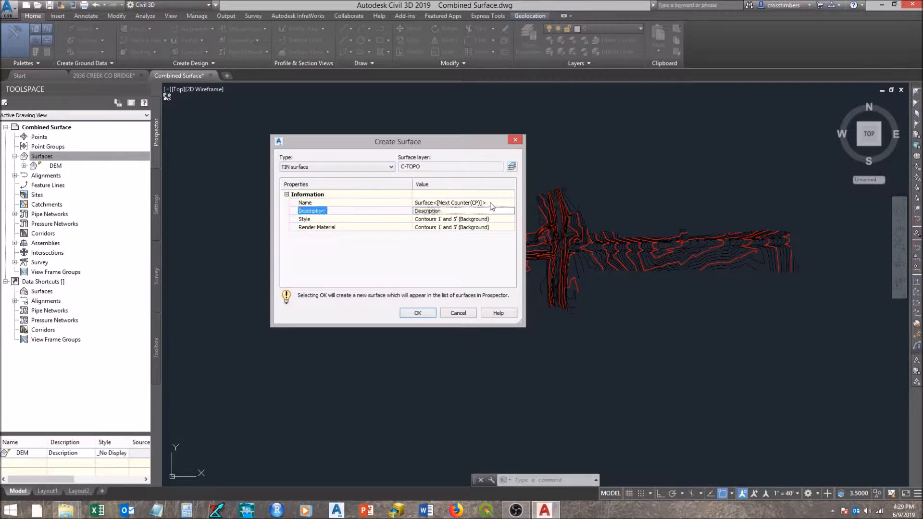
left_click(489, 202)
type("Topo Survey")
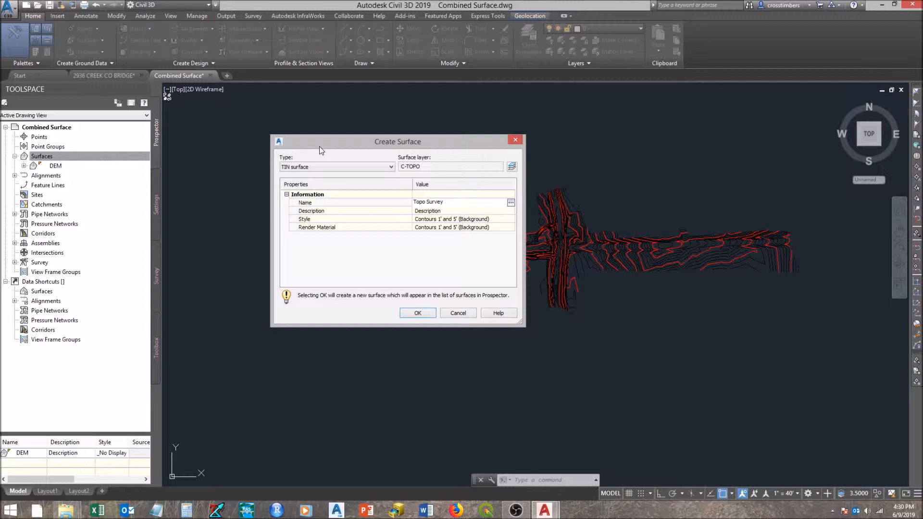
left_click(418, 313)
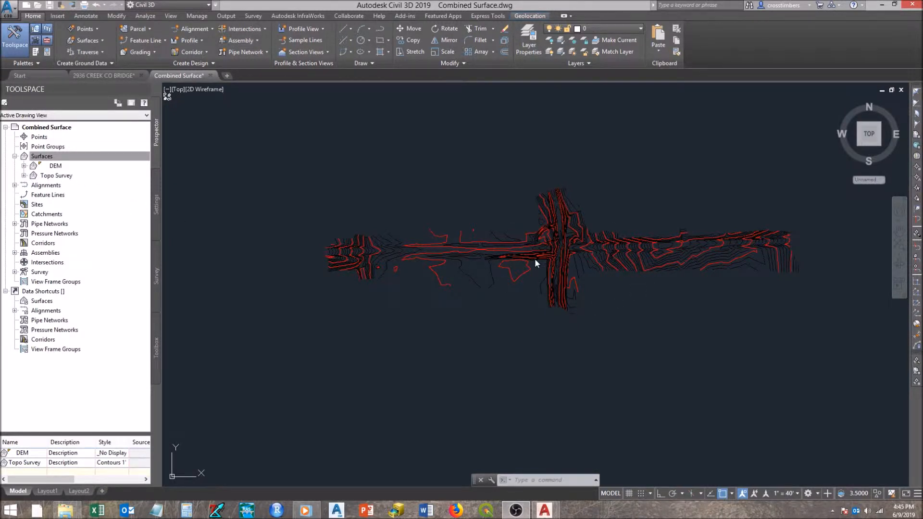
Step: Start adding contour data to the Topo Survey surface definition with description Topo and a weeding distance of 5 feet
left_click(24, 175)
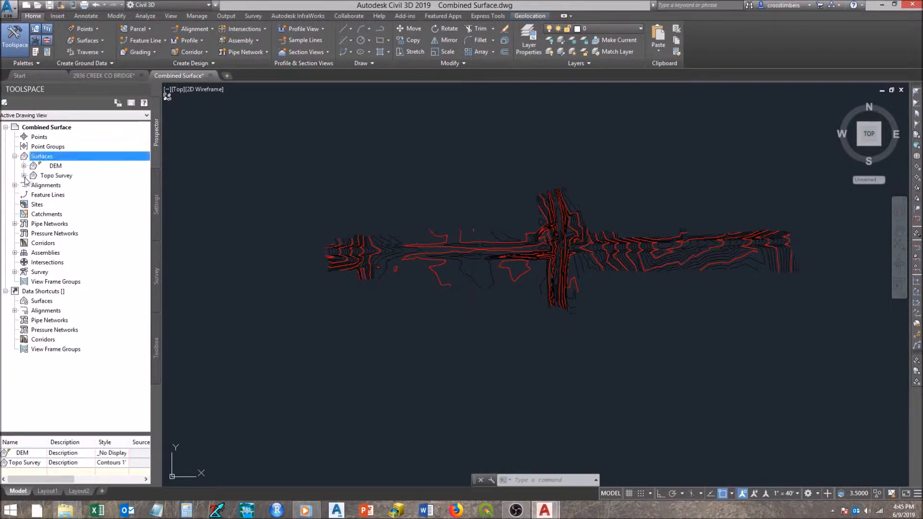
left_click(33, 205)
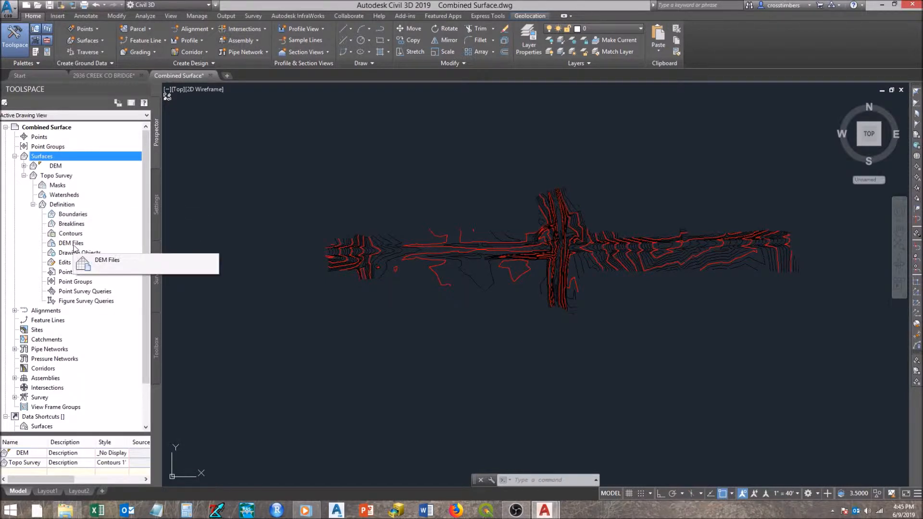
right_click(73, 236)
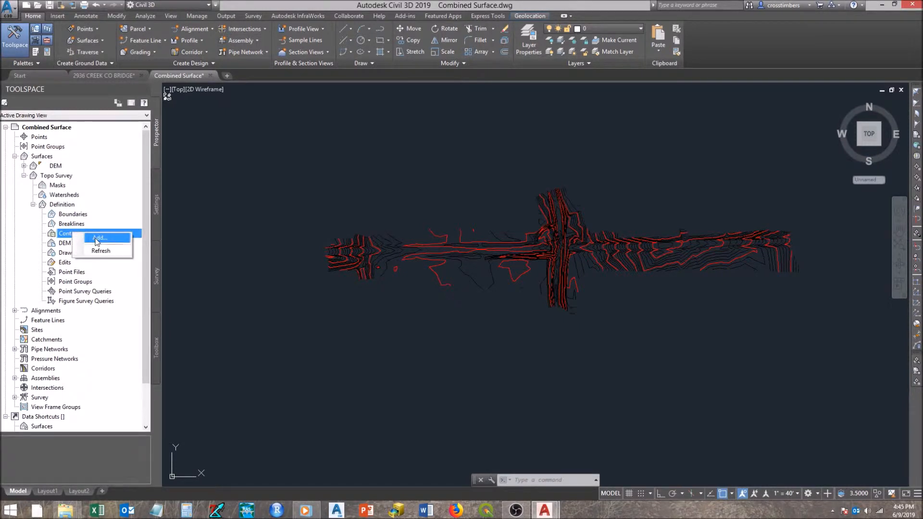
left_click(98, 239)
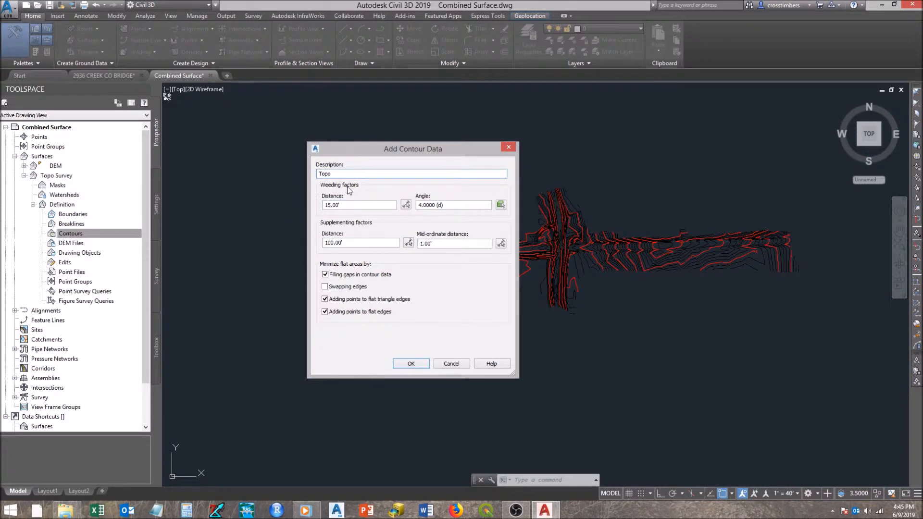
left_click_drag(345, 205, 324, 204)
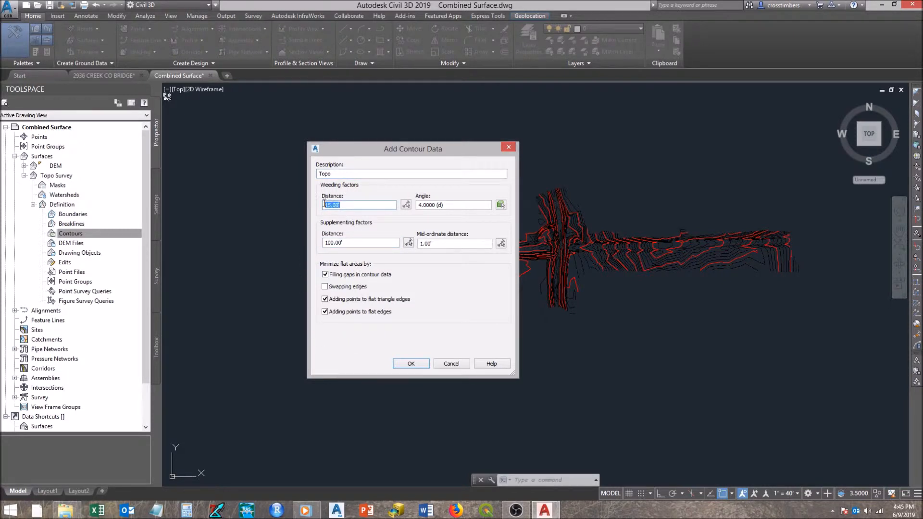
type("5")
left_click(411, 363)
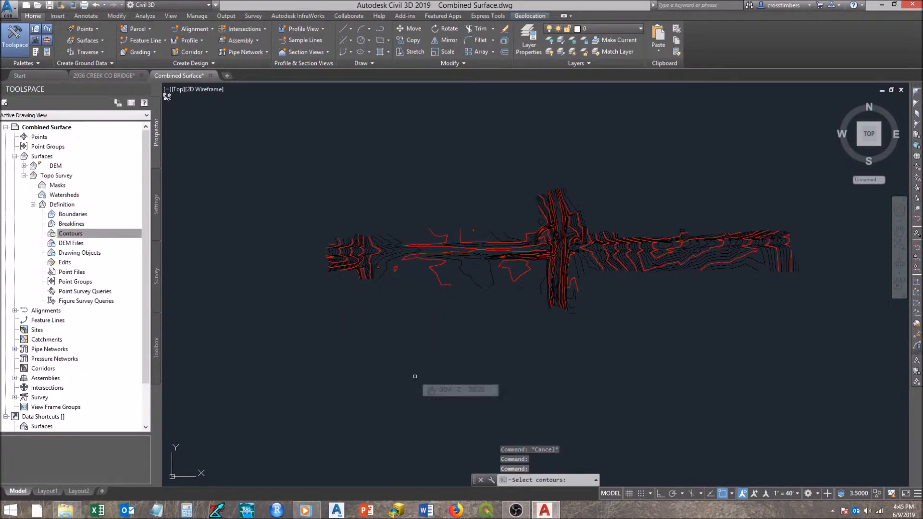
Step: Select all the survey contours with a crossing window and add them to the Topo Survey surface
left_click(814, 147)
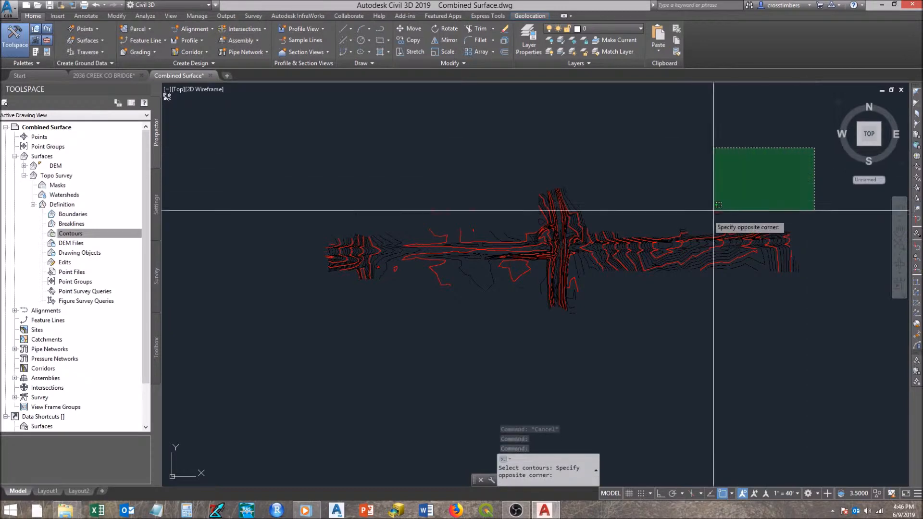
left_click(321, 328)
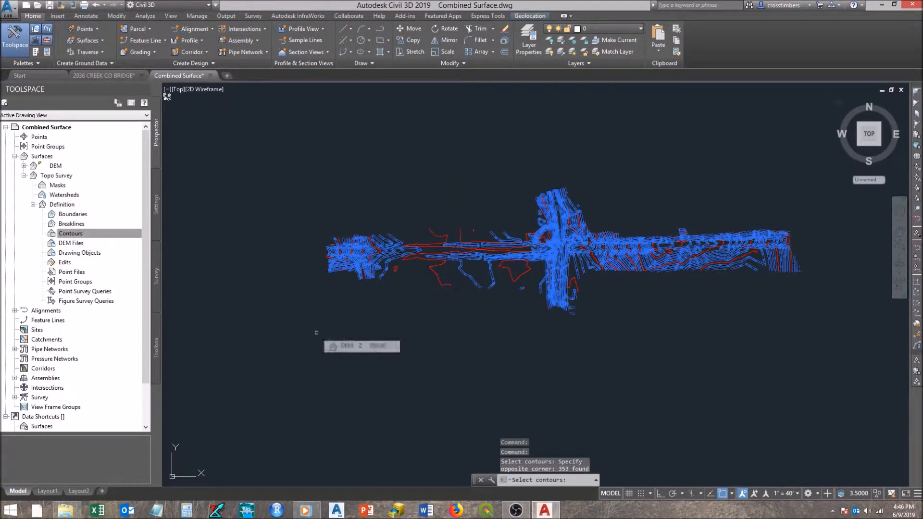
key("Return")
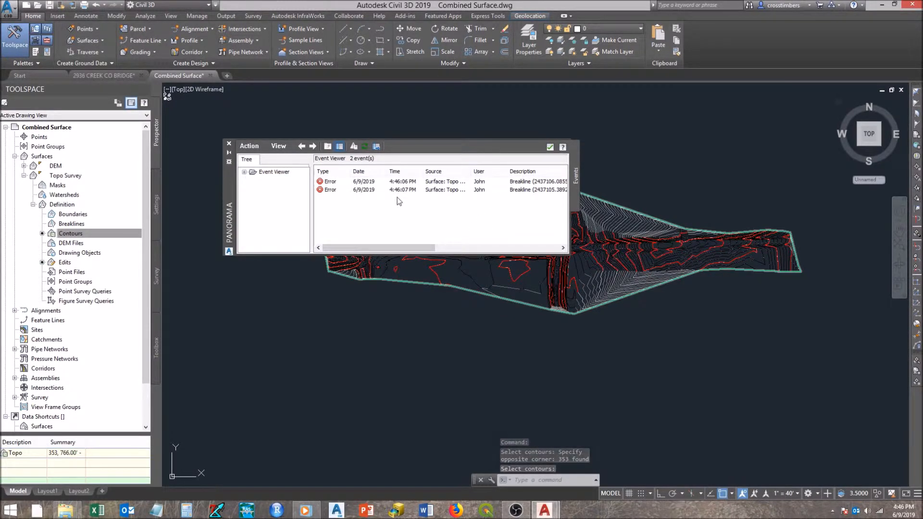
Step: Review the surface build event descriptions, close the event viewer and inspect the extent of the Topo Survey surface
left_click_drag(405, 248, 437, 256)
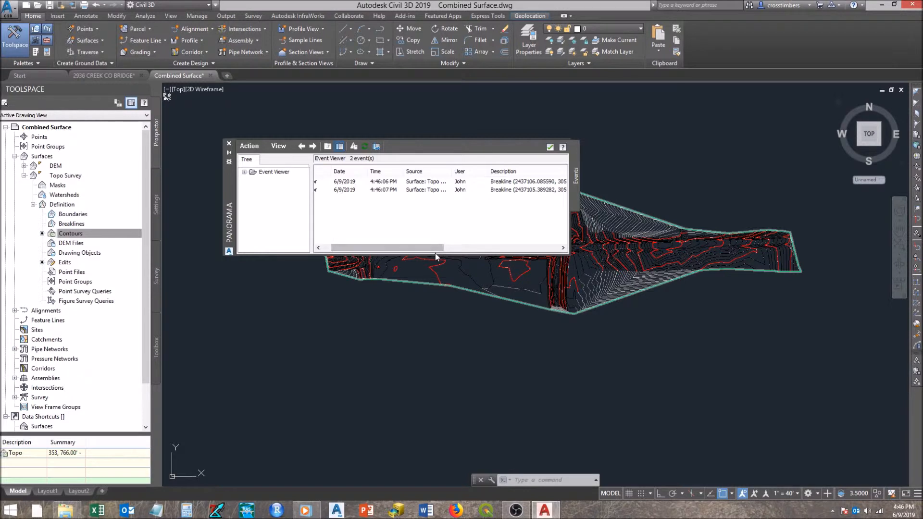
left_click_drag(437, 248, 553, 239)
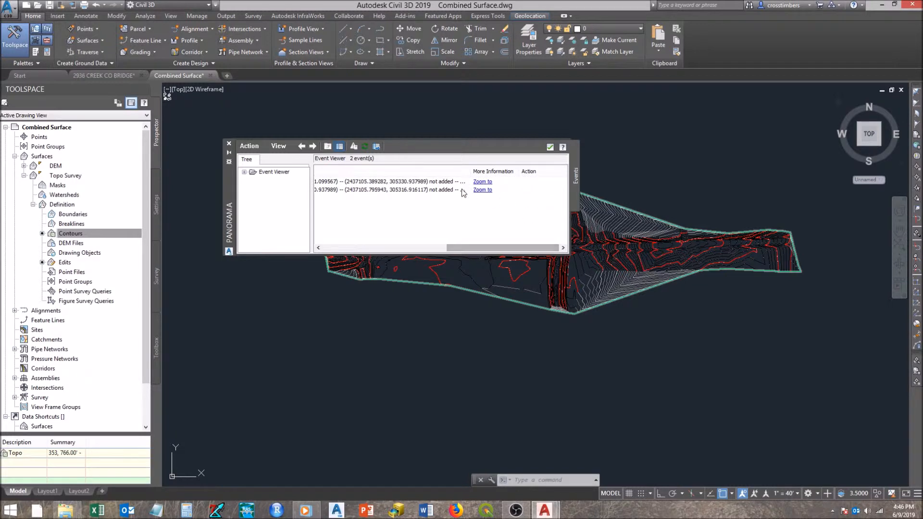
left_click(228, 143)
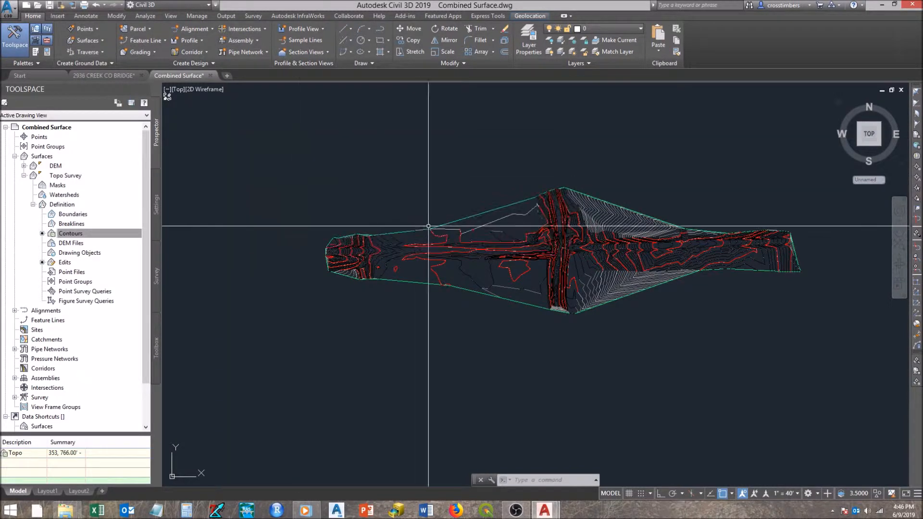
mouse_move(449, 209)
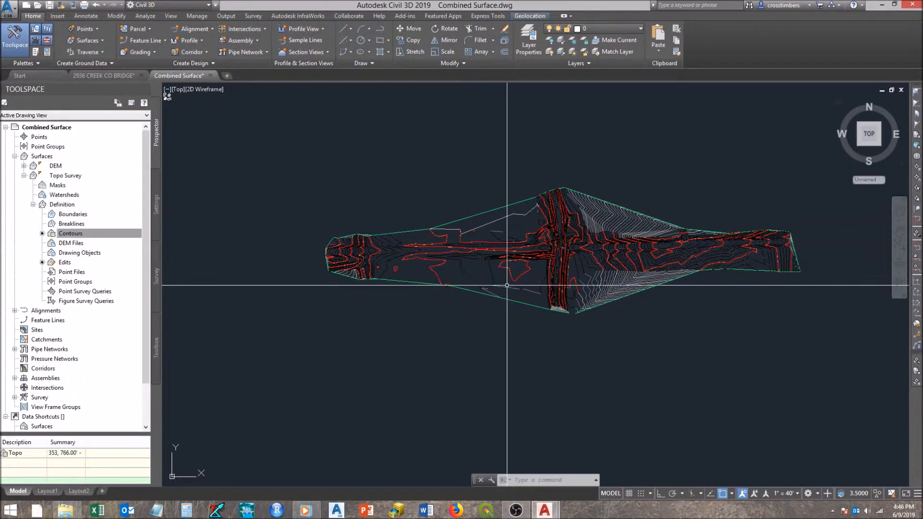
middle_click_drag(508, 286, 442, 312)
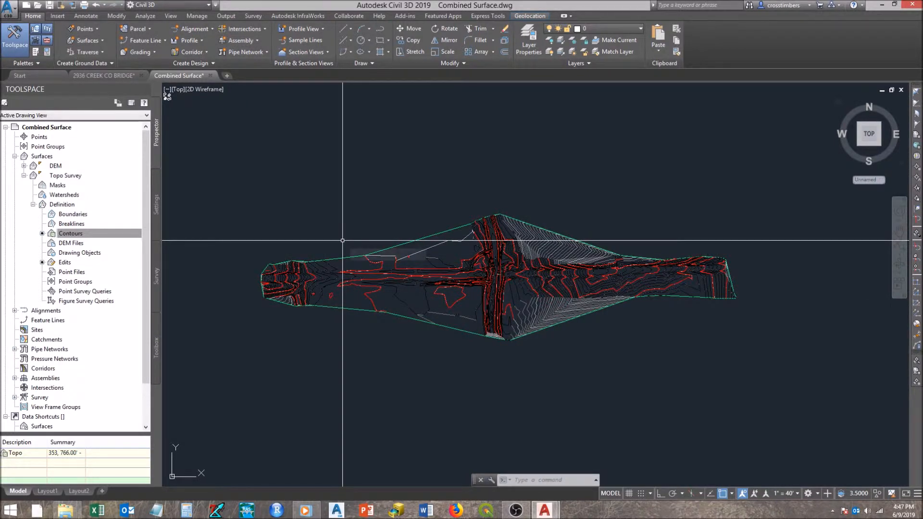
Step: Make C-ANNO-TABL-TTBL the current layer for tracing a boundary around the Topo Survey surface
scroll(551, 274, "up", 6)
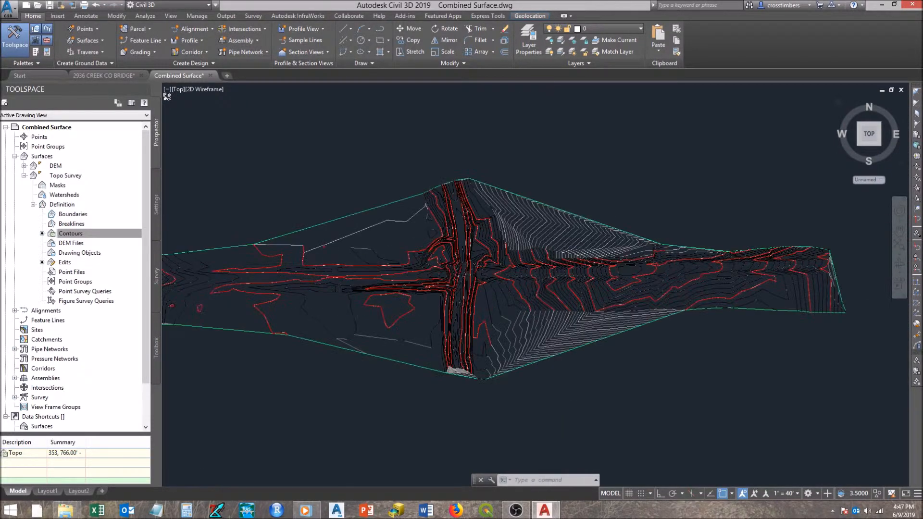
scroll(462, 208, "down", 5)
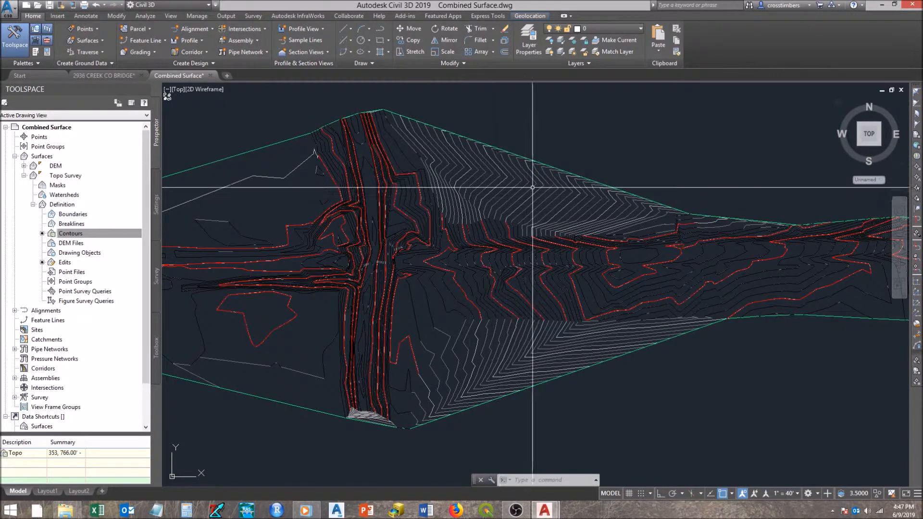
mouse_move(465, 160)
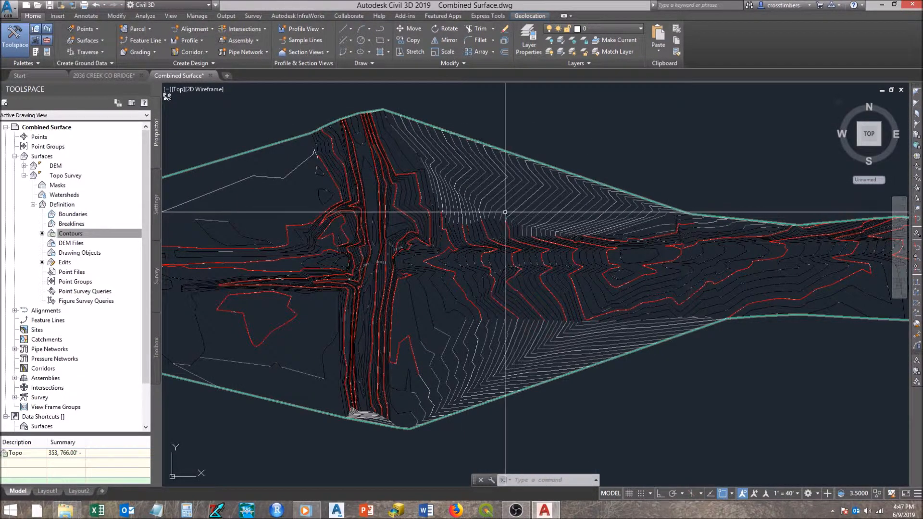
scroll(503, 206, "down", 5)
middle_click_drag(327, 206, 334, 218)
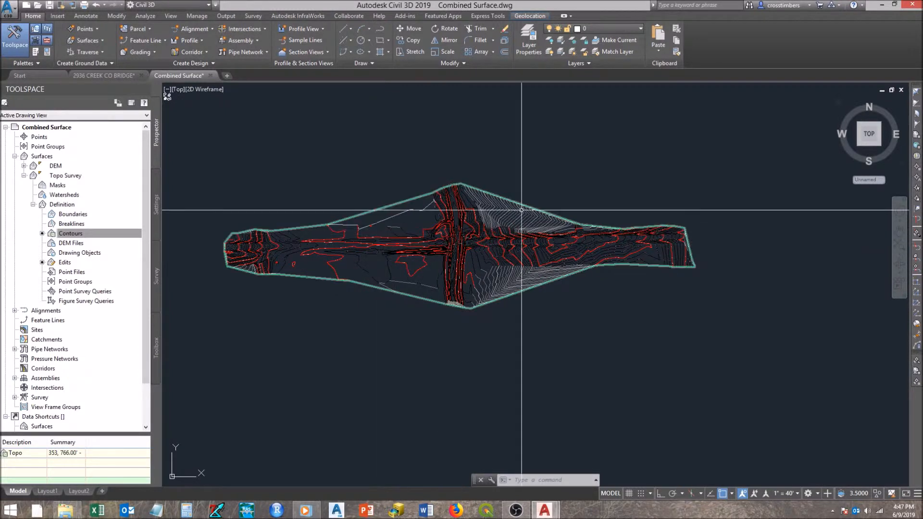
left_click(639, 28)
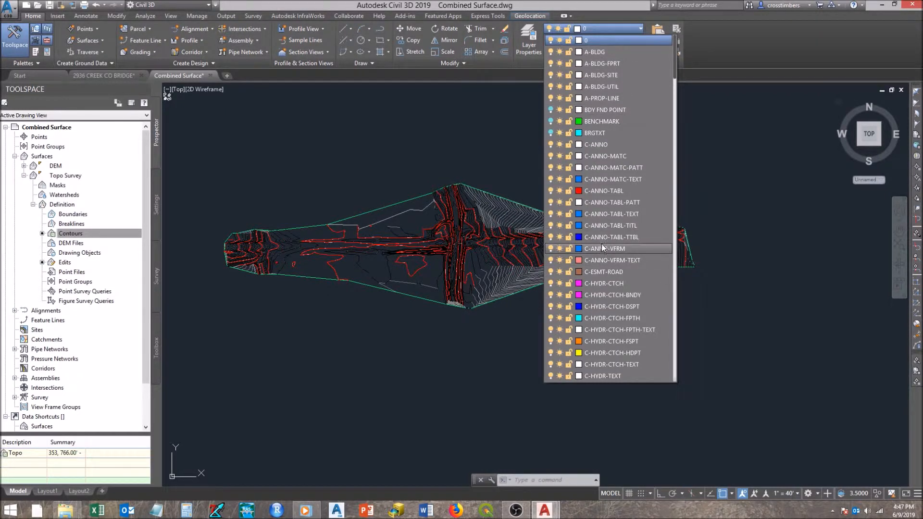
left_click(596, 237)
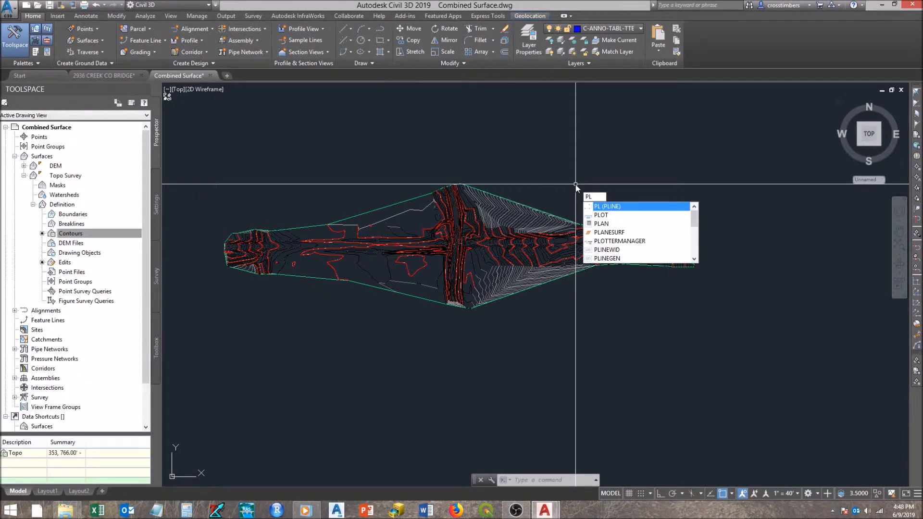
Step: Start a polyline with object snap off and trace the limit of reliable survey contours around the northern leg of the crossing
key("Return")
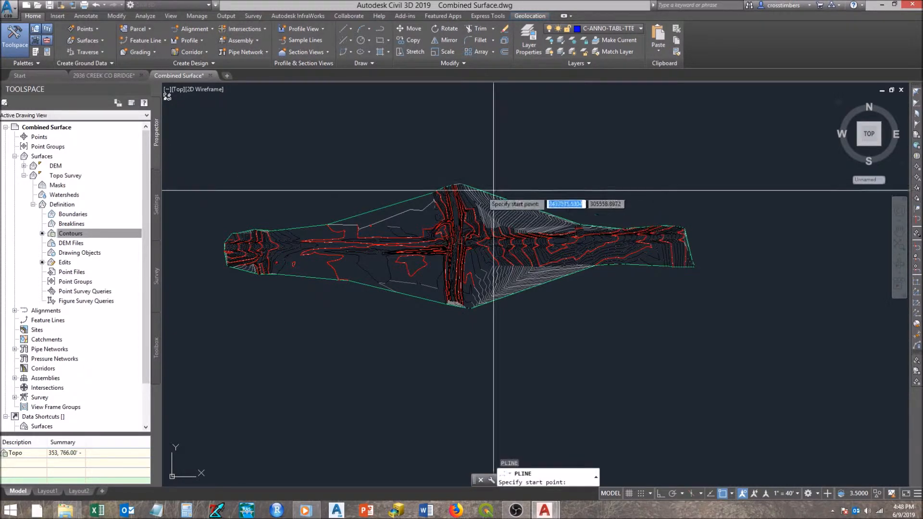
scroll(443, 253, "up", 5)
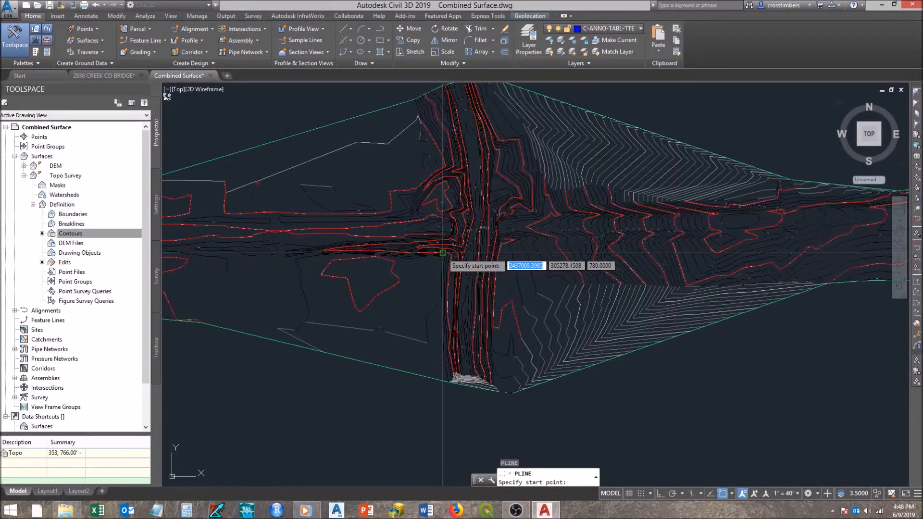
key("F3")
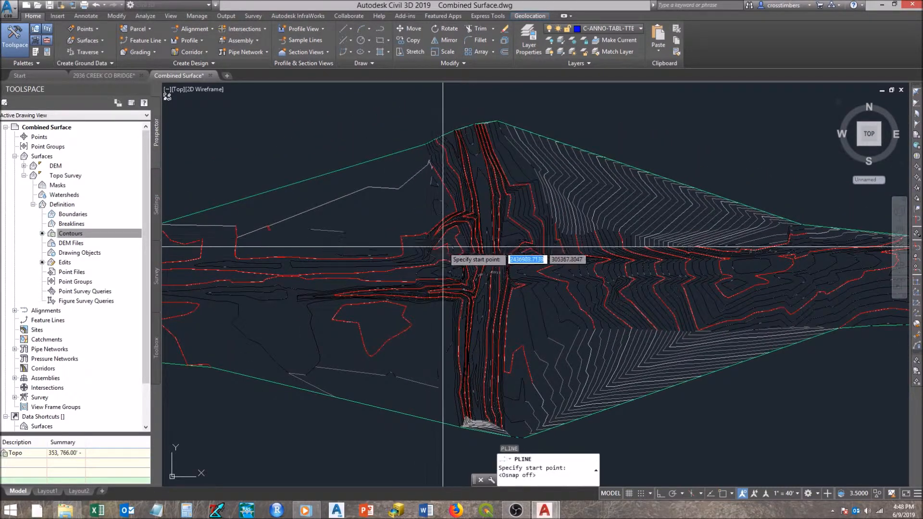
left_click(418, 243)
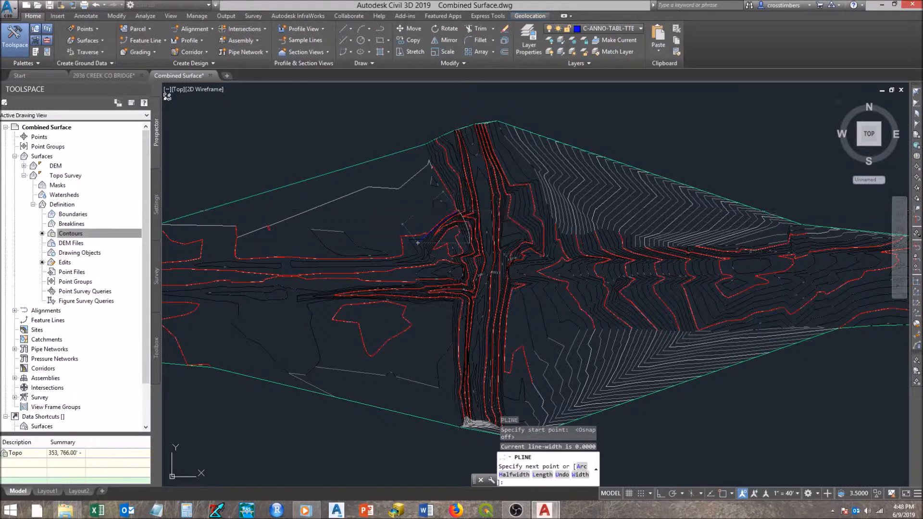
left_click(454, 212)
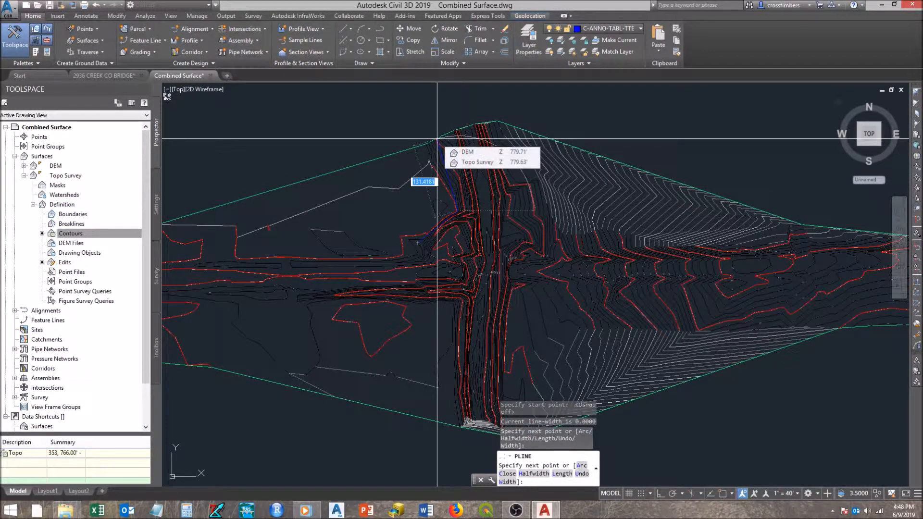
left_click(436, 139)
left_click(461, 130)
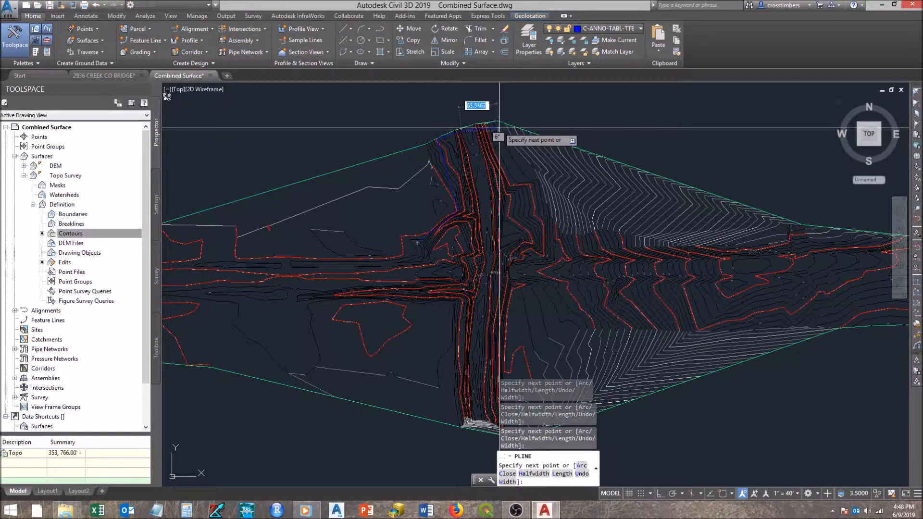
left_click(502, 128)
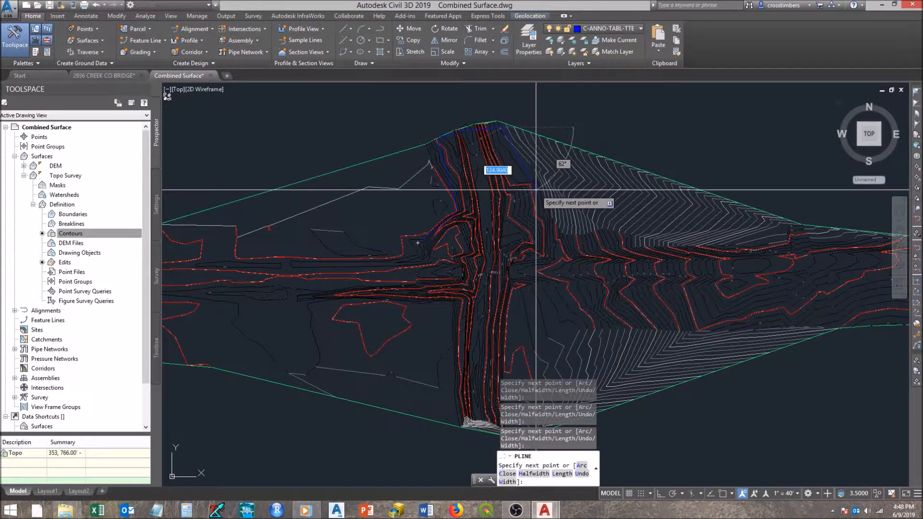
left_click(549, 237)
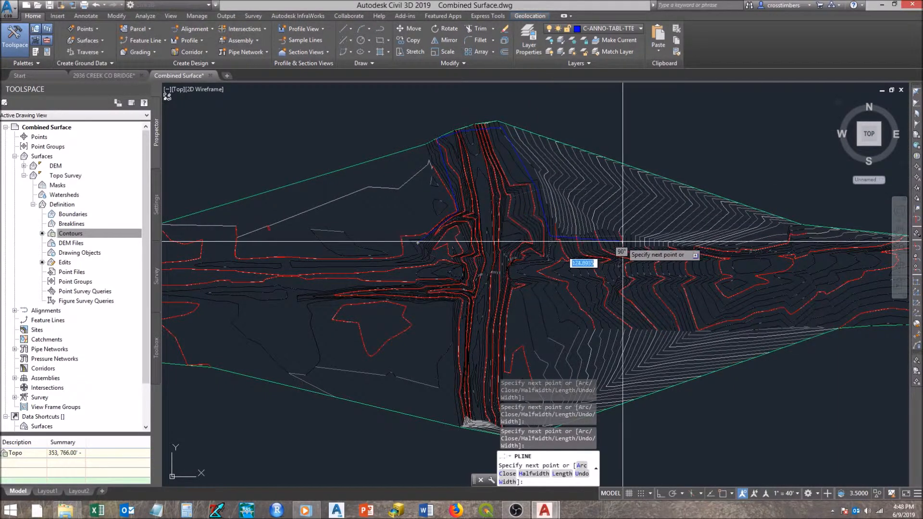
Step: Continue the boundary polyline along the north edge of the eastern leg and down its far east end
mouse_move(633, 239)
middle_mouse_down()
mouse_move(620, 250)
mouse_move(432, 248)
middle_mouse_up()
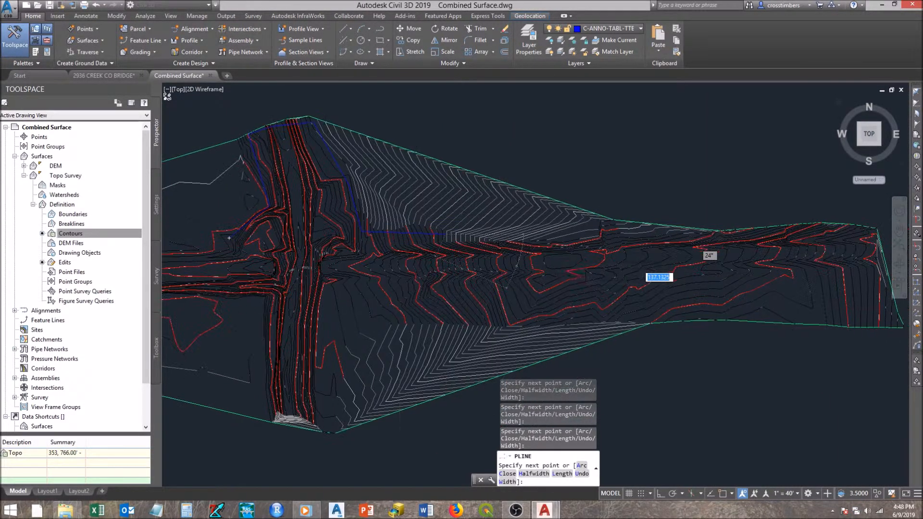
left_click(516, 246)
left_click(722, 234)
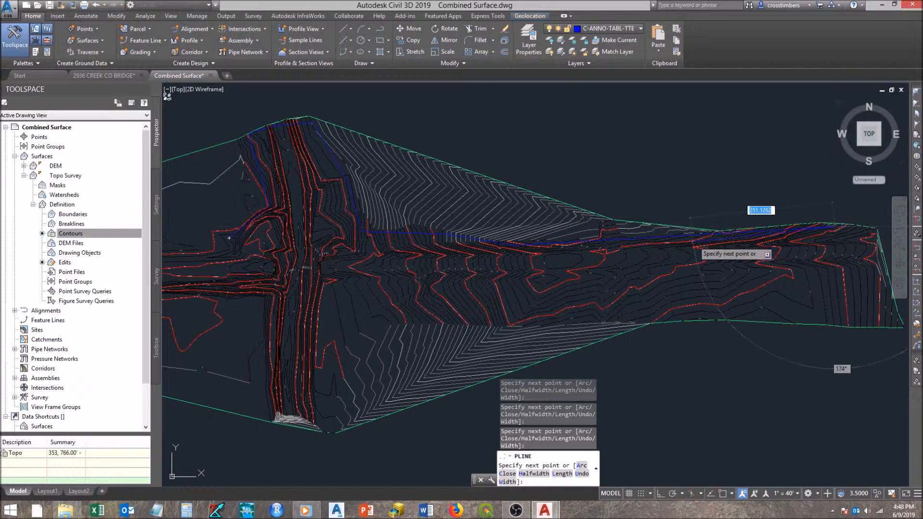
left_click(876, 229)
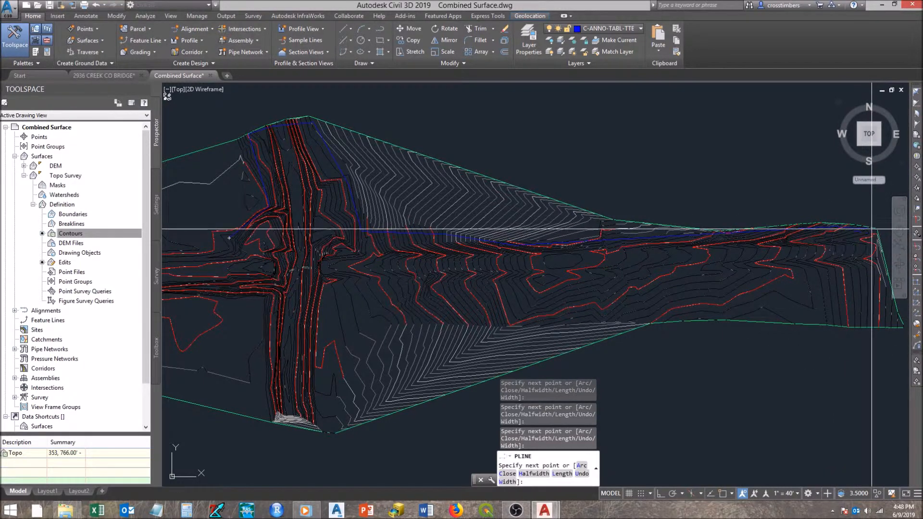
left_click(895, 321)
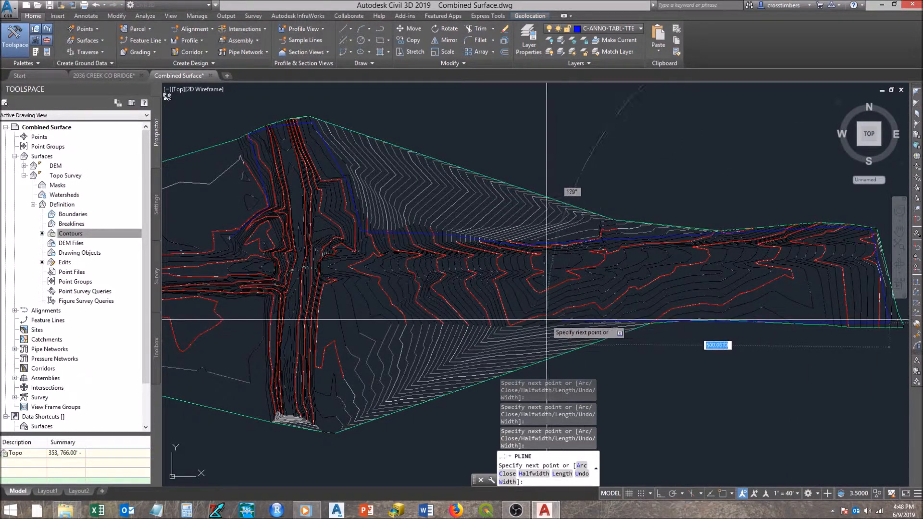
Step: Continue the boundary polyline back along the south edge of the eastern leg and around the southern leg
left_click(371, 321)
left_click(325, 348)
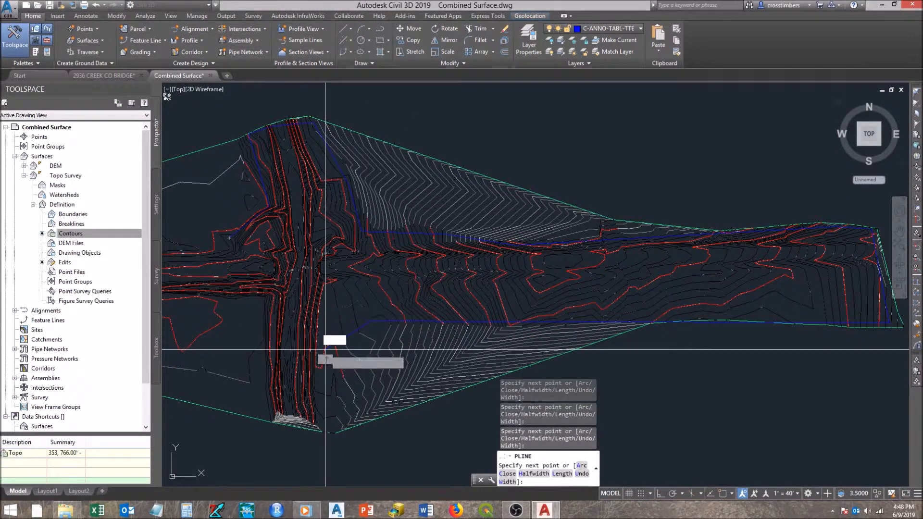
left_click(330, 429)
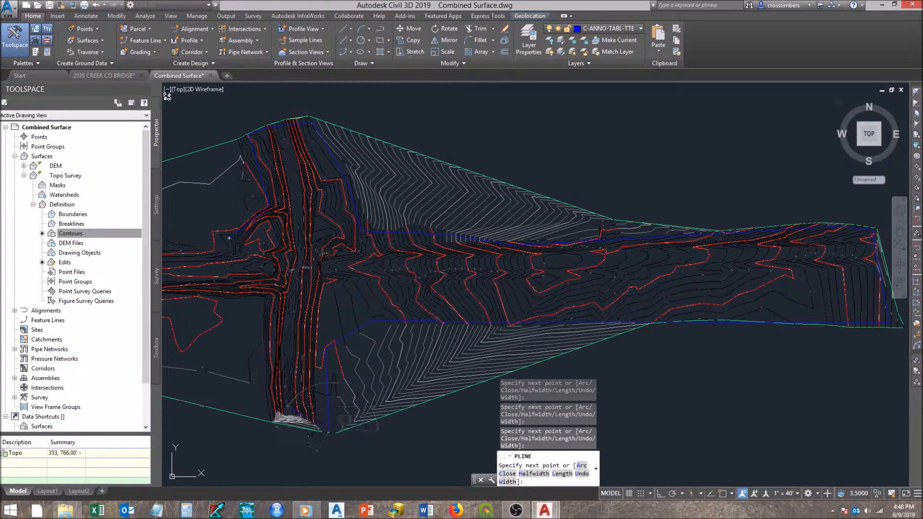
left_click(271, 407)
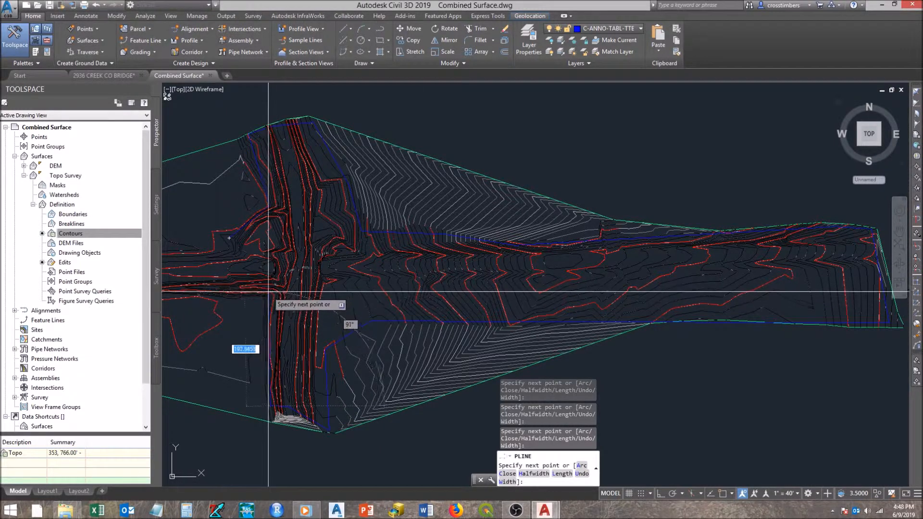
left_click(267, 295)
Step: Trace the boundary around the western leg, turn object snap back on and finish the polyline at its start point
middle_click_drag(252, 295, 634, 264)
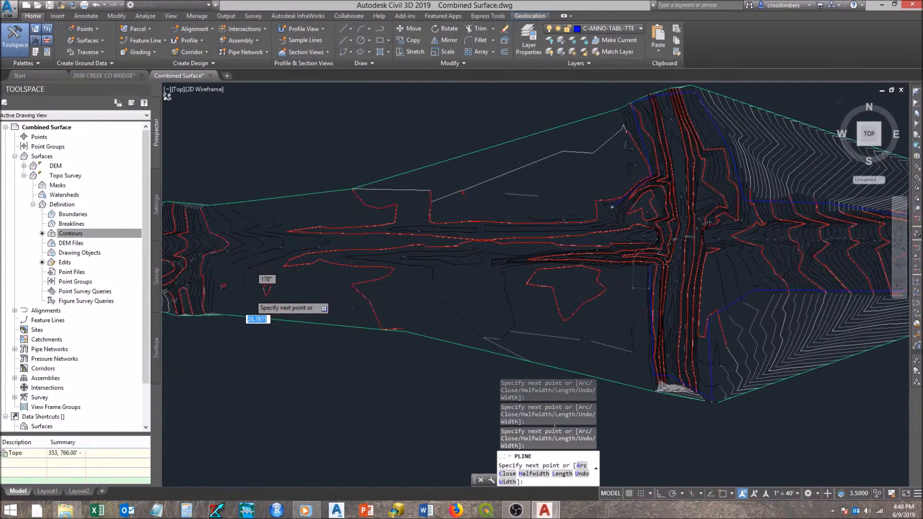
left_click(254, 265)
mouse_move(253, 265)
middle_mouse_down()
mouse_move(433, 249)
mouse_move(470, 258)
middle_mouse_up()
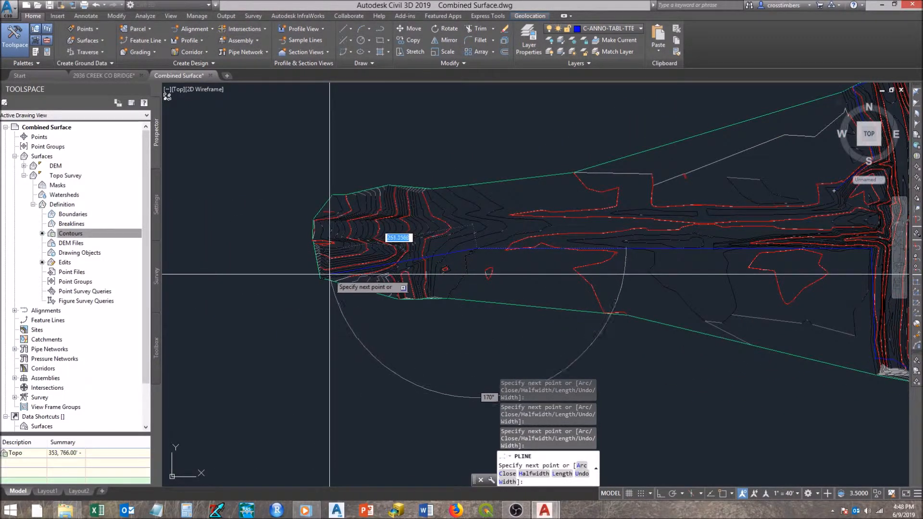
left_click(329, 207)
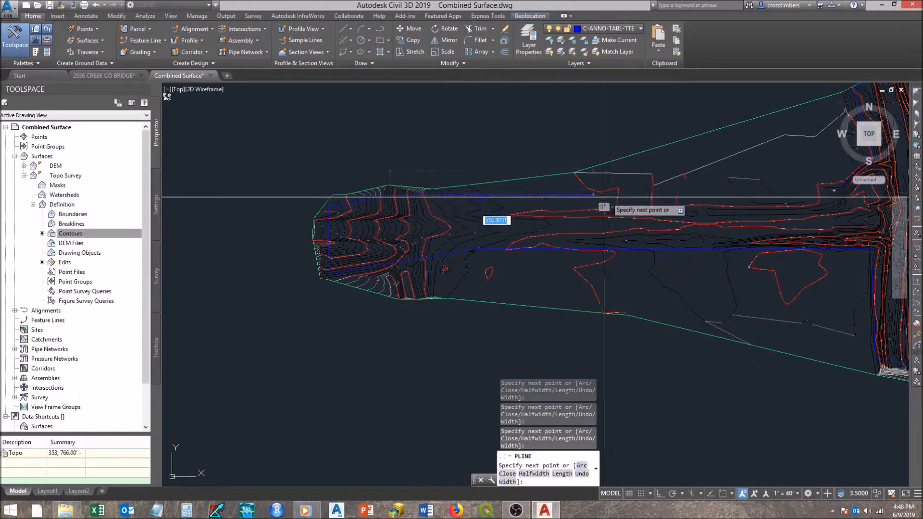
scroll(716, 206, "up", 5)
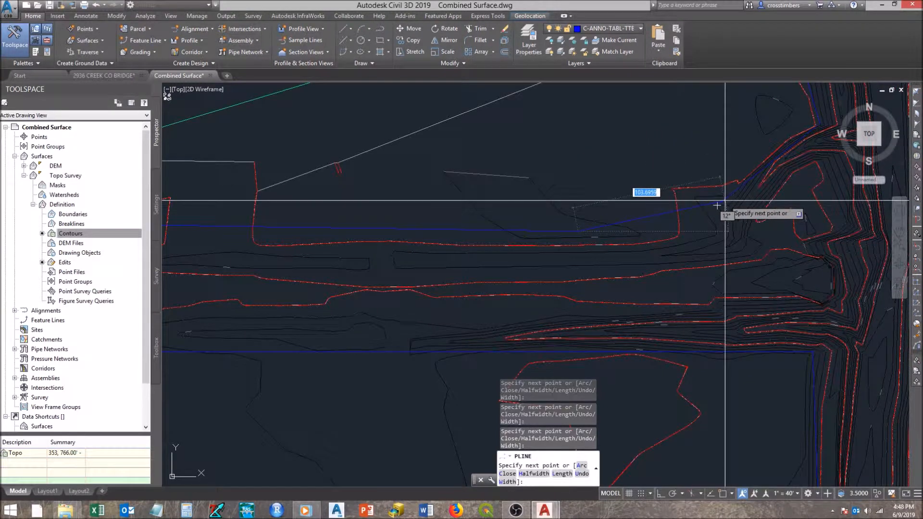
key("F3")
right_click(733, 210)
left_click(746, 216)
Step: Add the traced polyline to the Topo Survey surface as an outer, non-destructive boundary named Topo Boundary
scroll(743, 219, "down", 10)
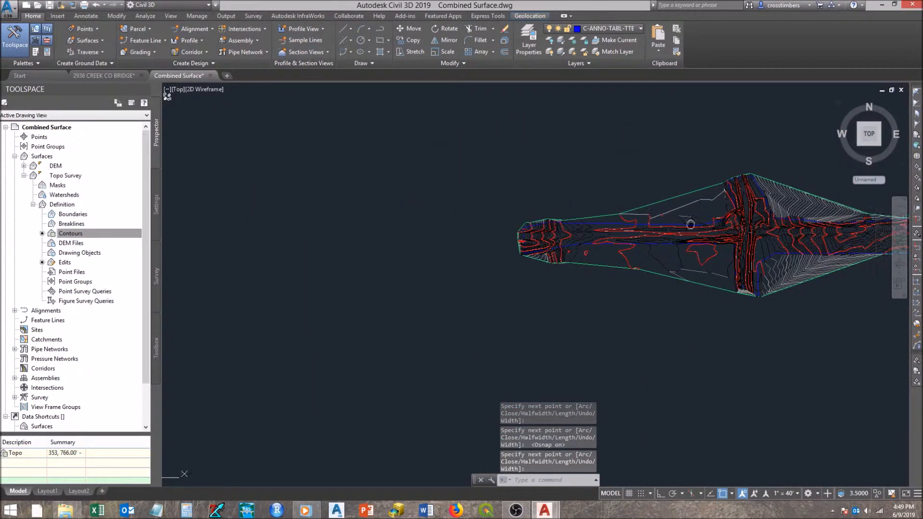
middle_click_drag(690, 224, 373, 217)
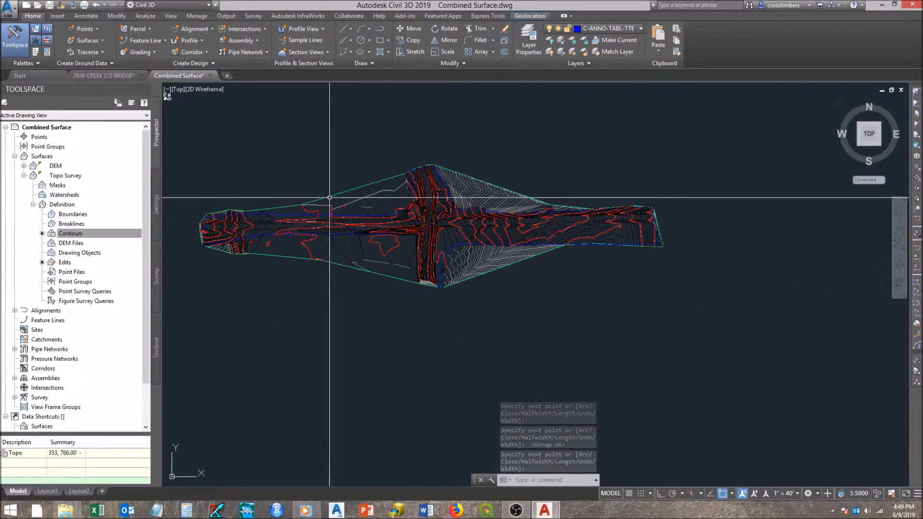
middle_click_drag(327, 197, 334, 200)
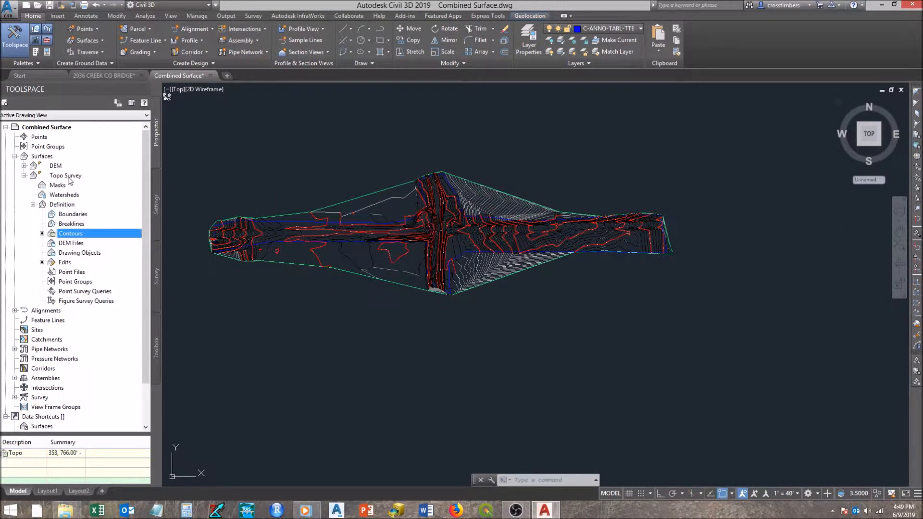
left_click(70, 214)
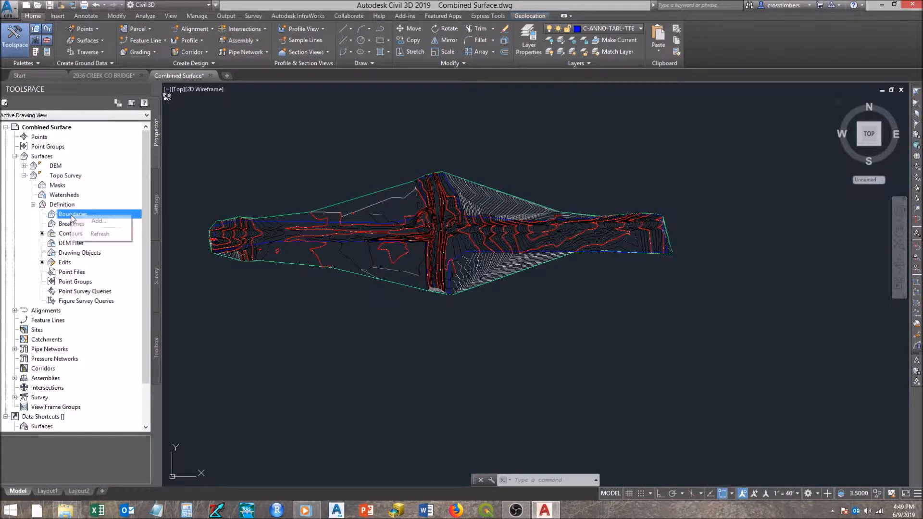
left_click(98, 222)
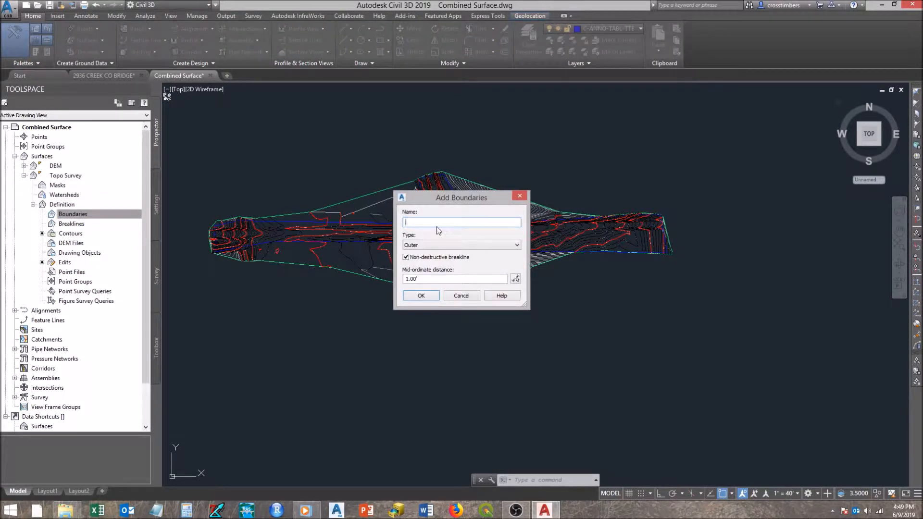
type("Topo Boundary")
left_click(421, 296)
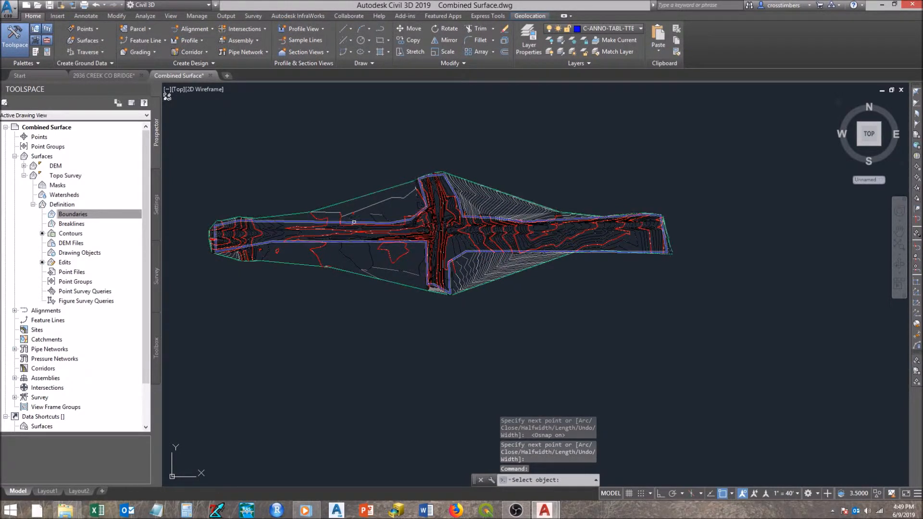
key("Return")
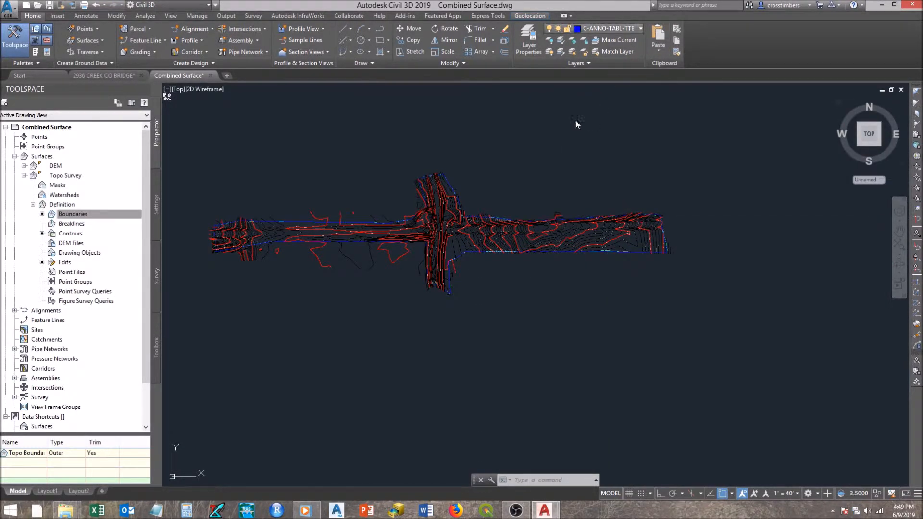
Step: Turn off the original survey contour layers CTR and CTRINDEX and inspect the trimmed Topo Survey surface
scroll(633, 219, "down", 10)
scroll(633, 219, "down", 10)
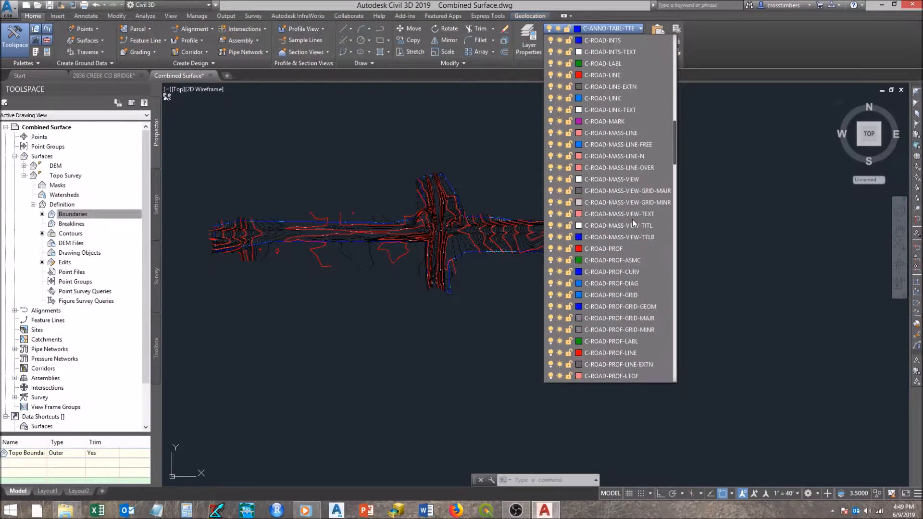
scroll(633, 218, "down", 10)
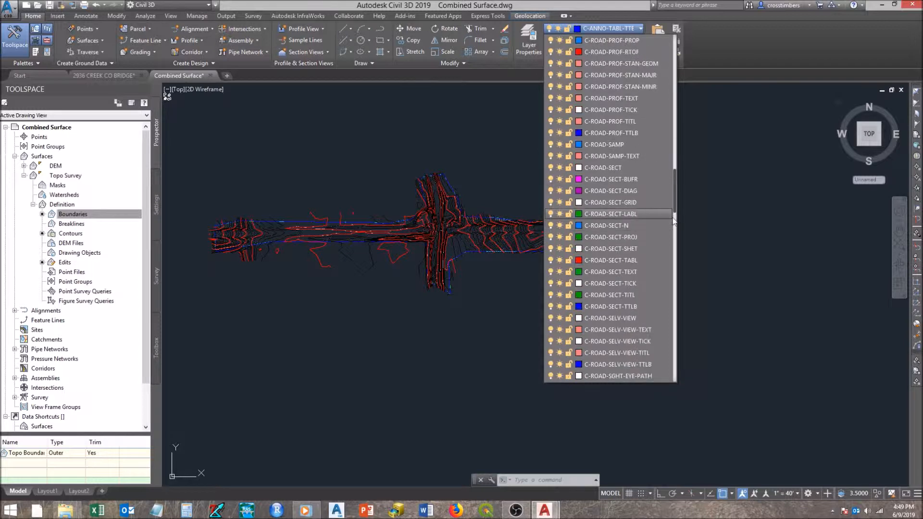
scroll(674, 259, "down", 10)
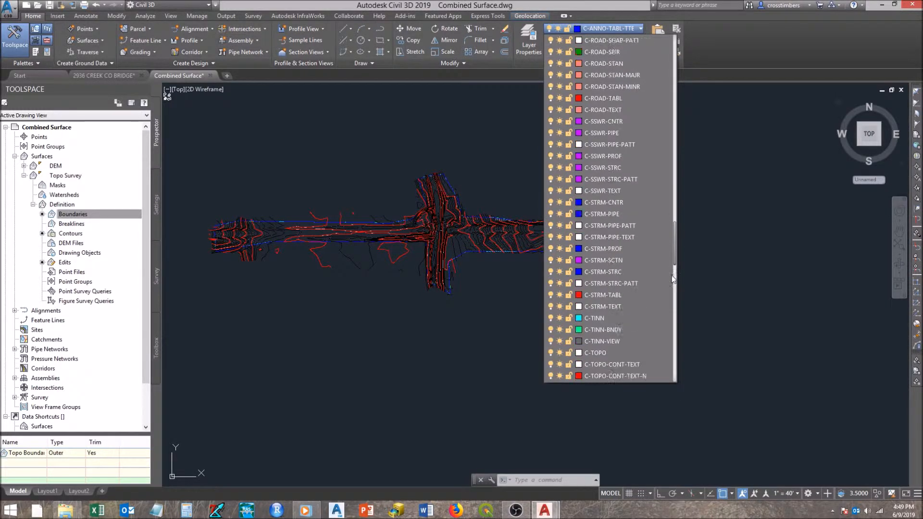
scroll(672, 319, "down", 5)
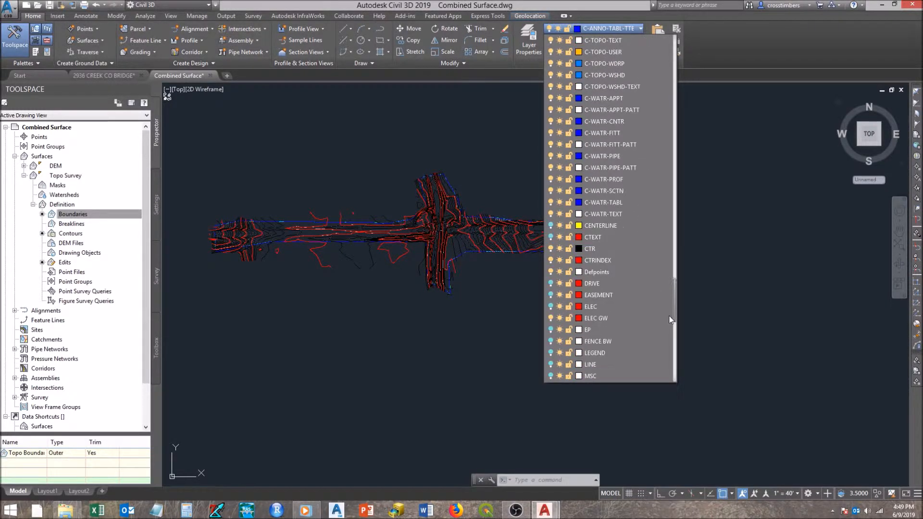
left_click(551, 249)
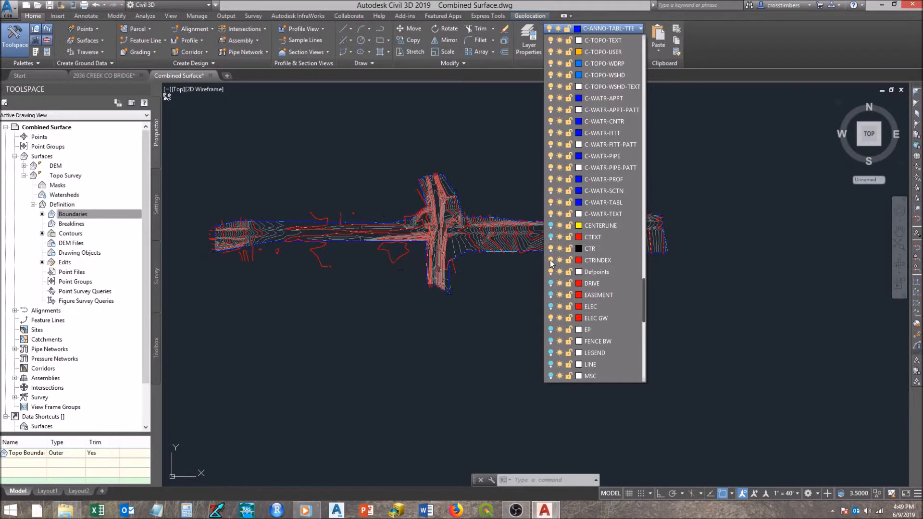
left_click(551, 260)
left_click(492, 185)
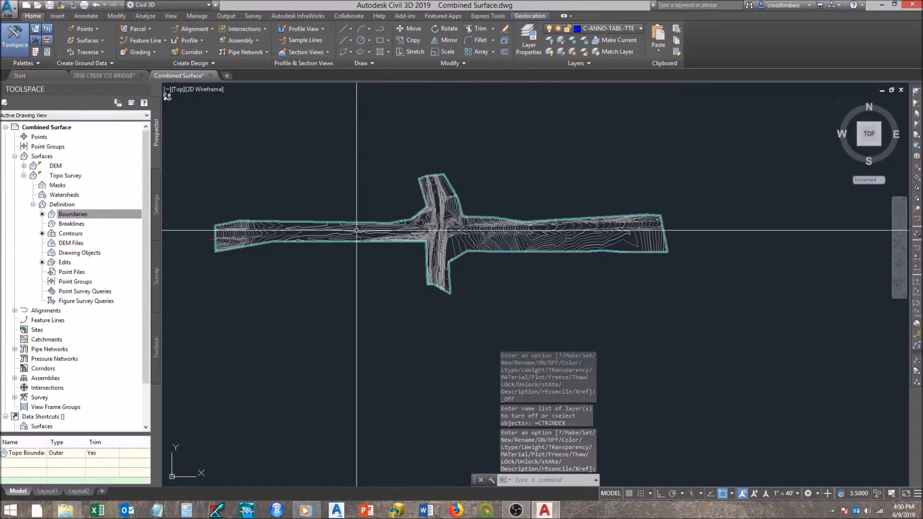
scroll(444, 237, "up", 6)
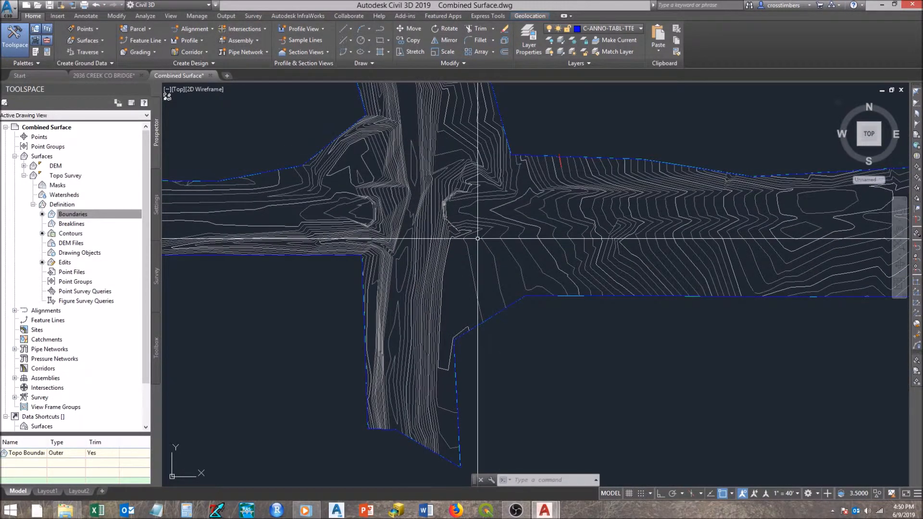
scroll(481, 211, "down", 4)
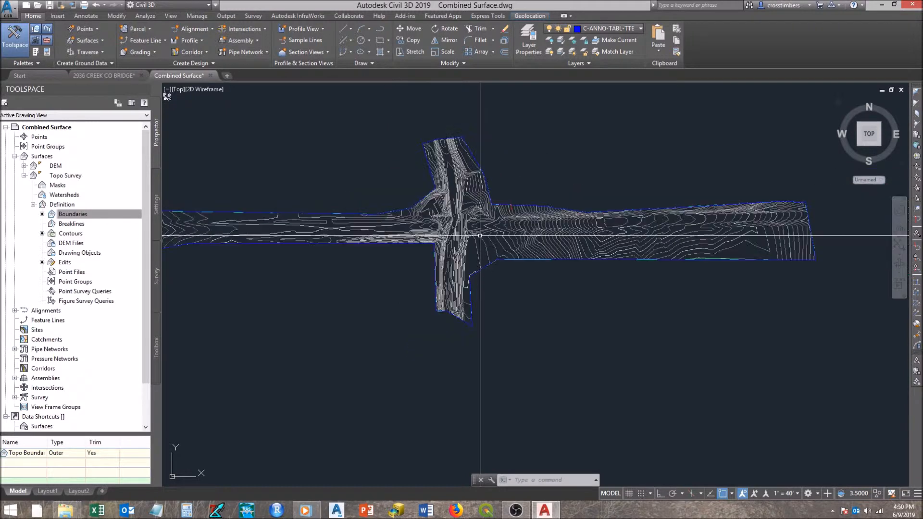